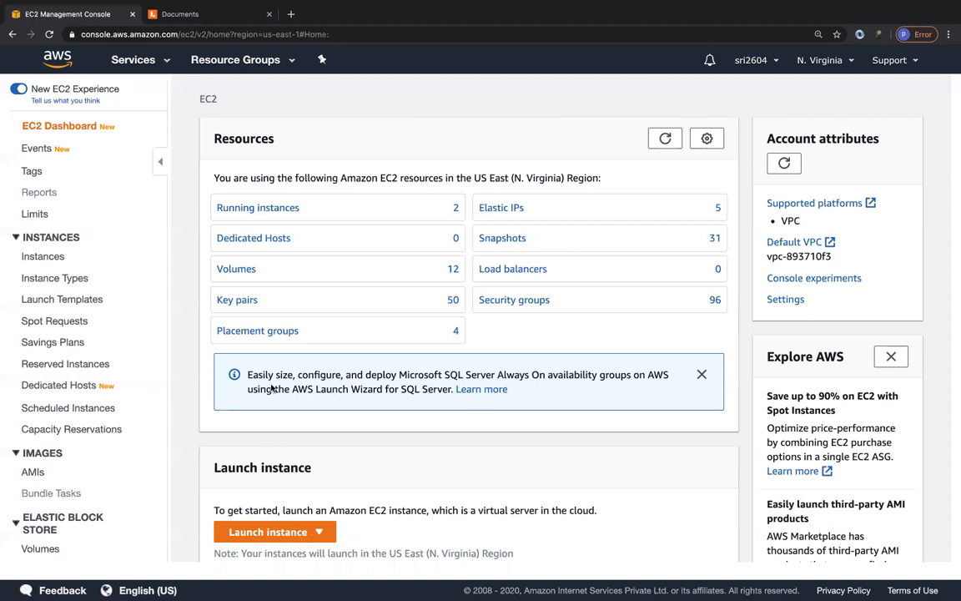
# Start launching a new EC2 instance from Amazon Linux AMI 2018.03.0 (HVM), SSD Volume Type, and accept the t2.micro type
pyautogui.click(268, 534)
pyautogui.click(295, 491)
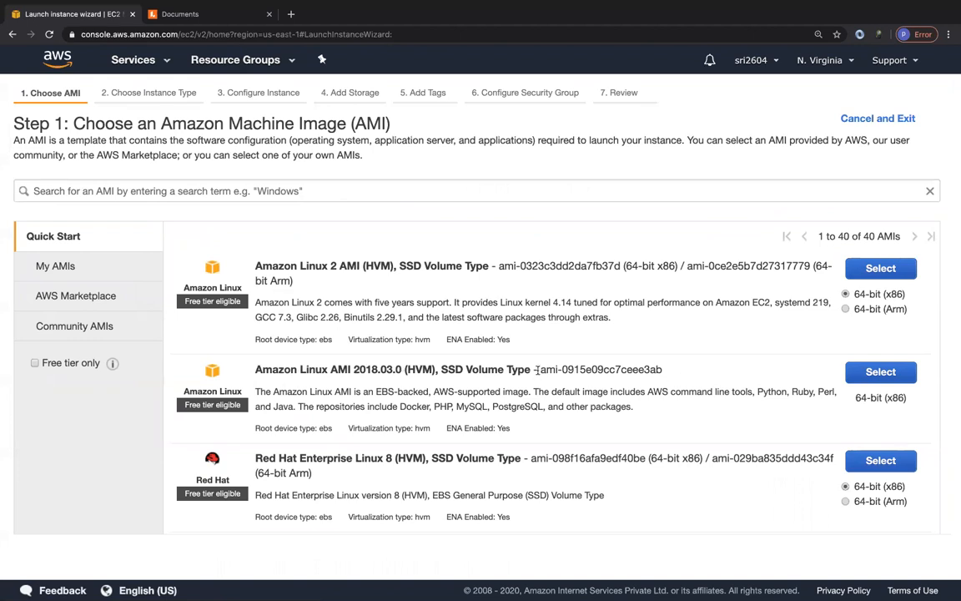
pyautogui.moveTo(540, 369); pyautogui.dragTo(658, 367)
pyautogui.click(659, 367)
pyautogui.scroll(-1, 334, 438)
pyautogui.scroll(-4, 332, 453)
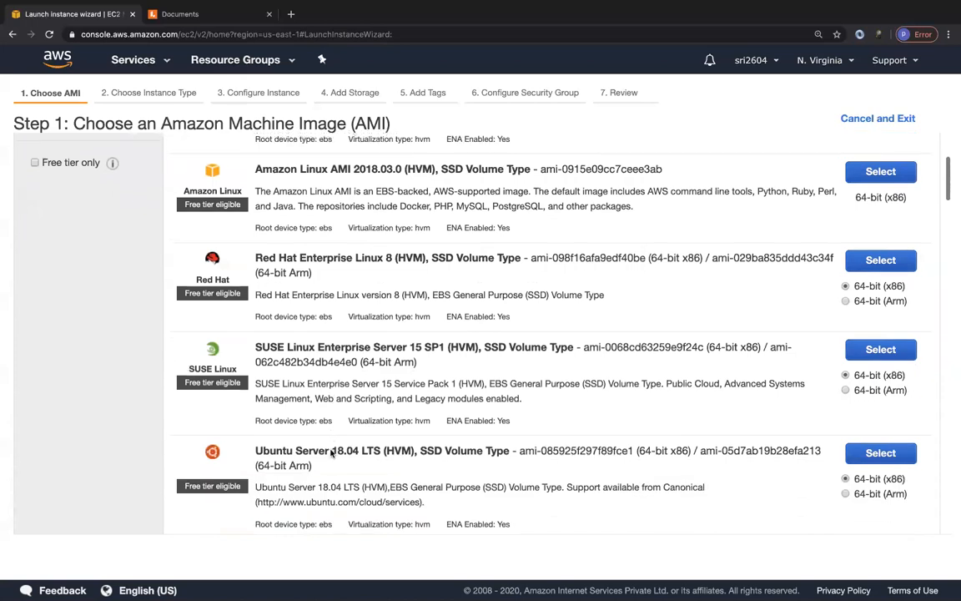
pyautogui.scroll(4, 409, 367)
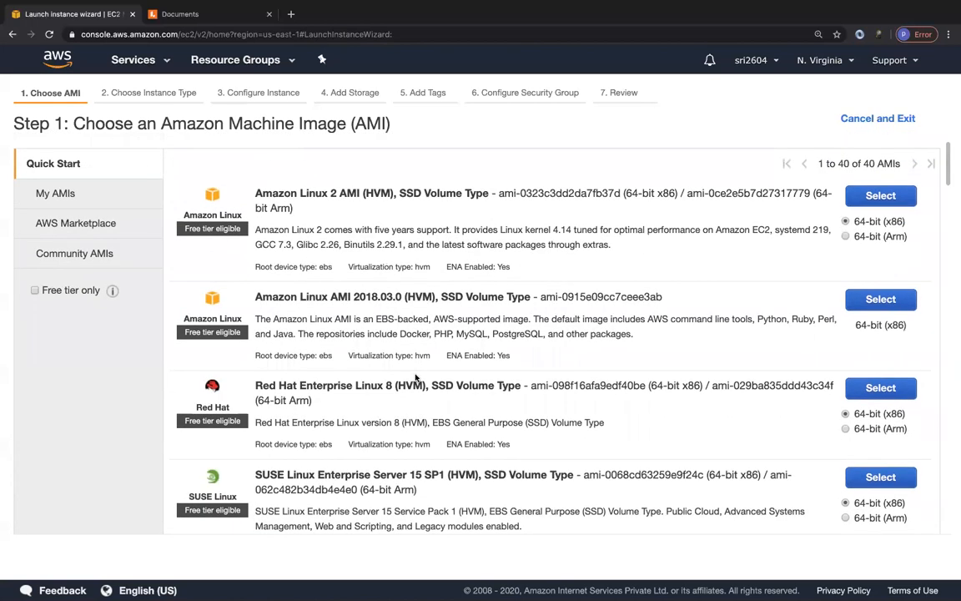
pyautogui.scroll(1, 365, 418)
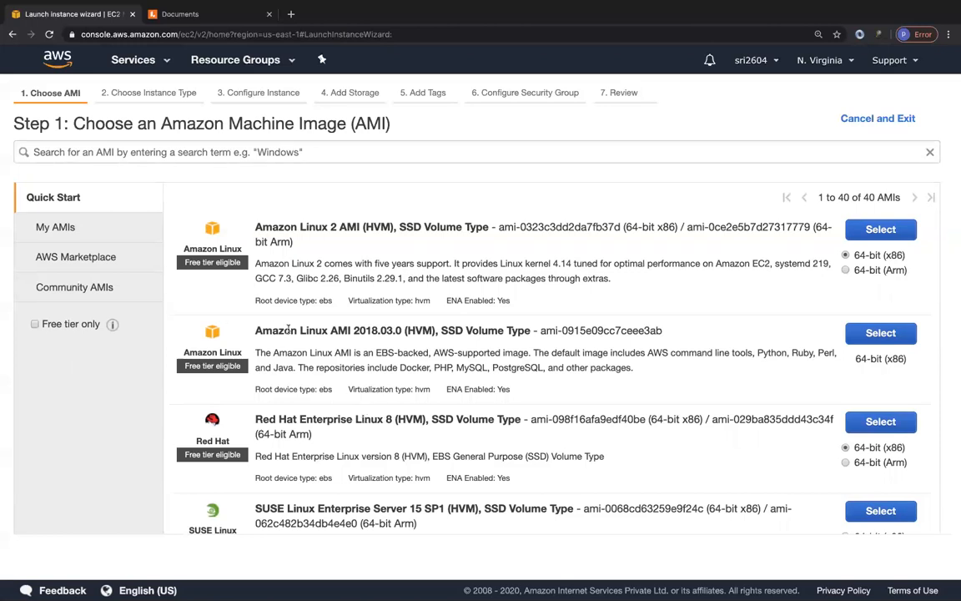
pyautogui.click(880, 333)
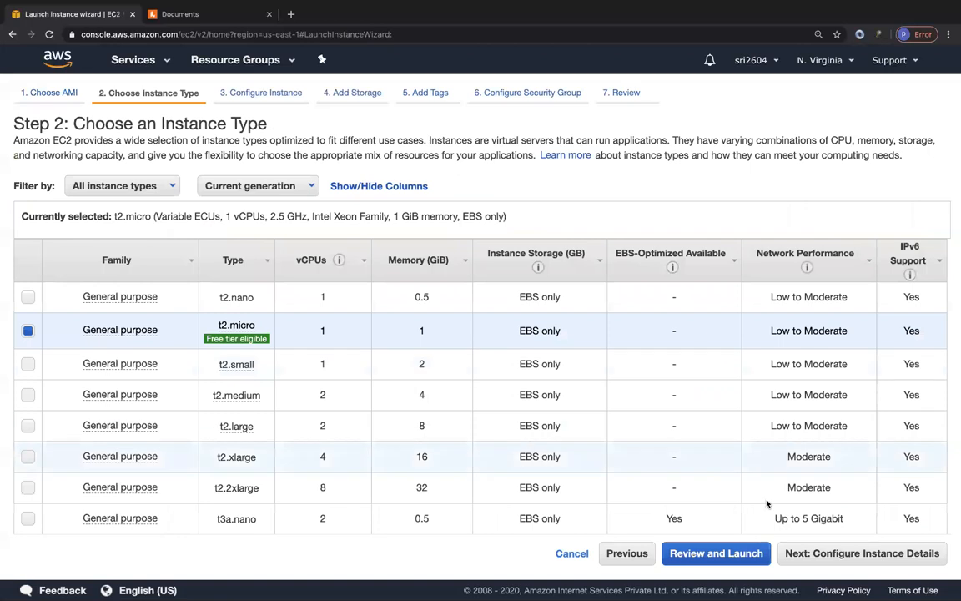
pyautogui.click(822, 553)
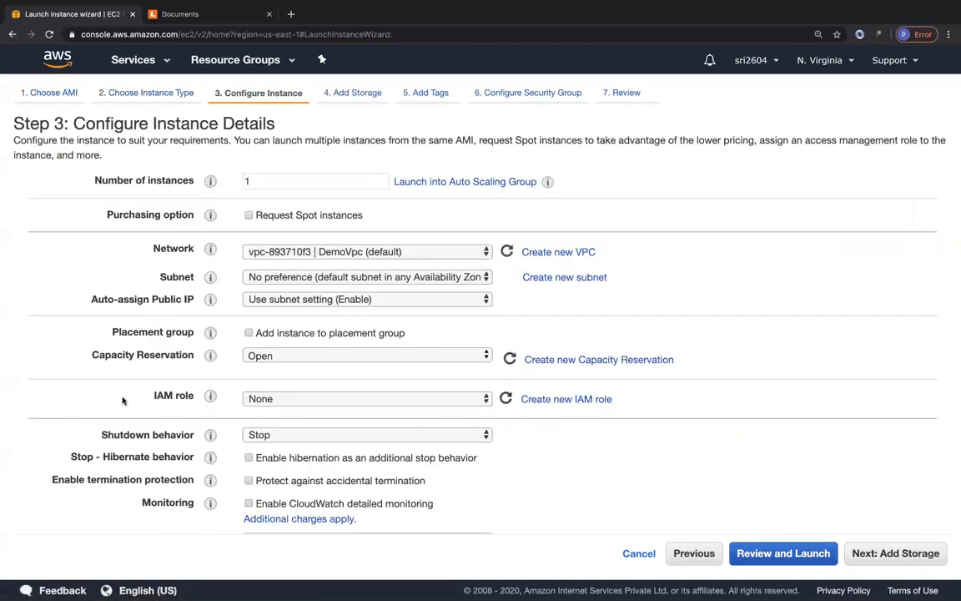
# Examine the tenancy options for the instance: shared, dedicated instance and dedicated host
pyautogui.scroll(-4, 122, 400)
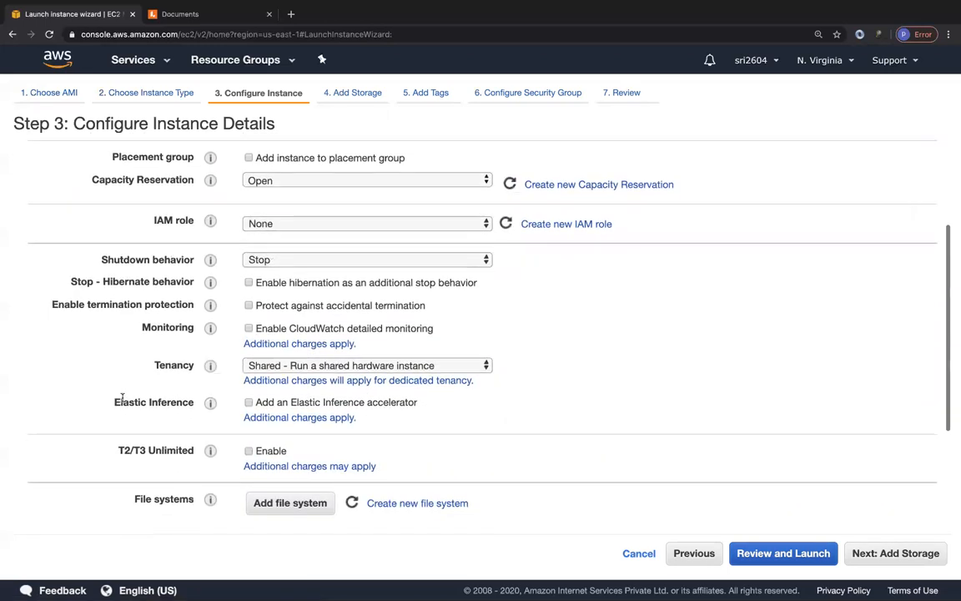
pyautogui.click(281, 368)
pyautogui.click(101, 359)
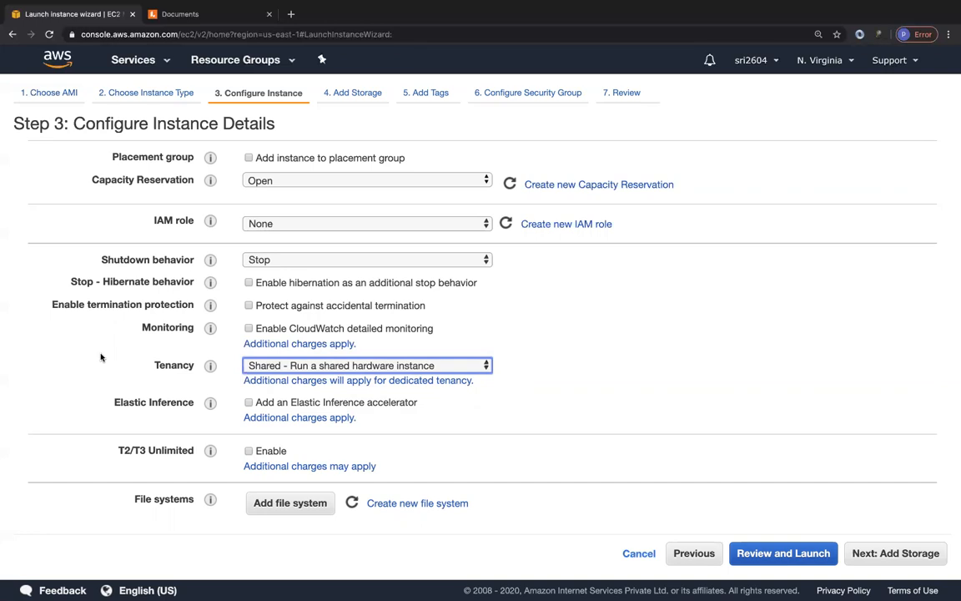
pyautogui.click(254, 366)
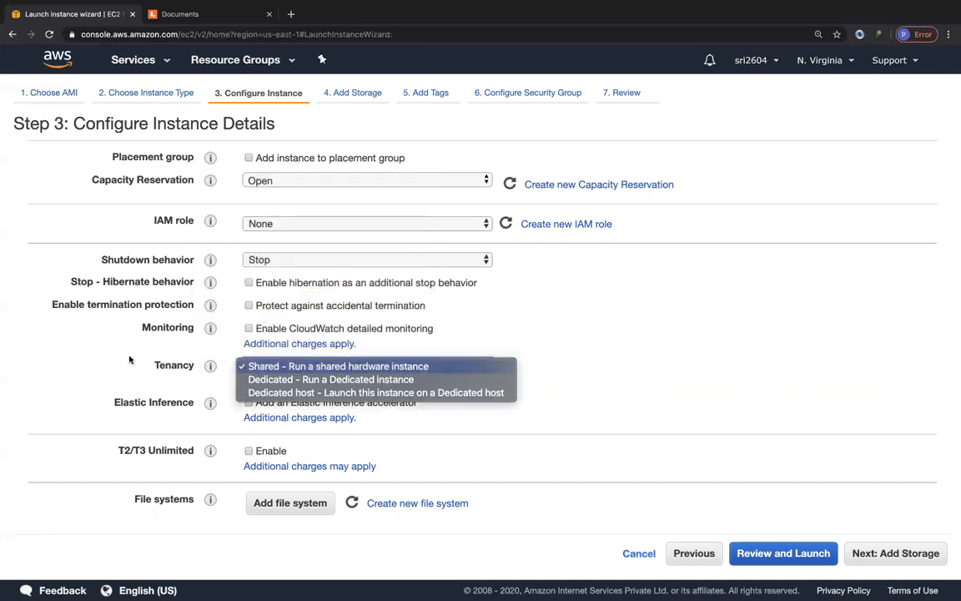
pyautogui.click(90, 363)
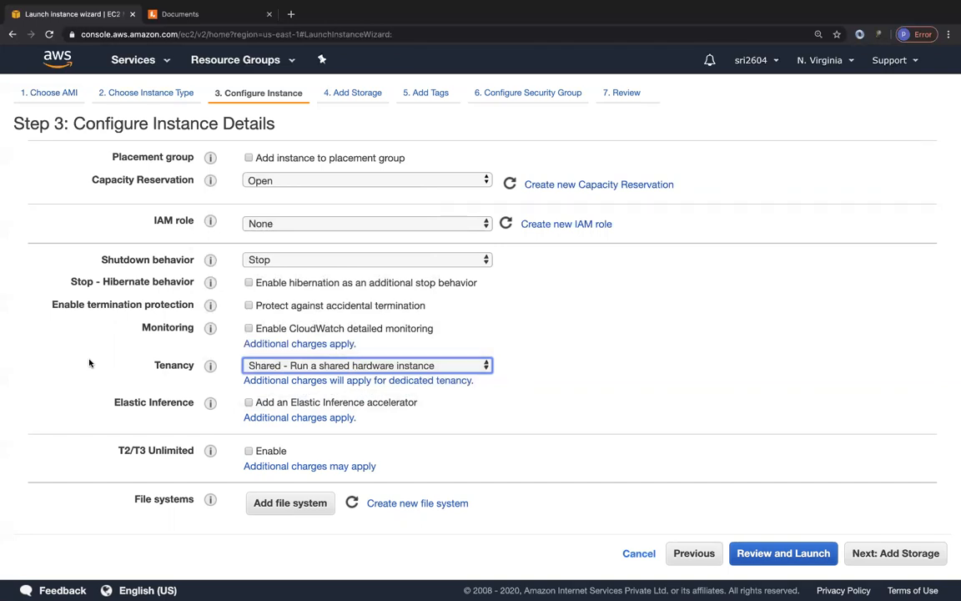
pyautogui.click(316, 365)
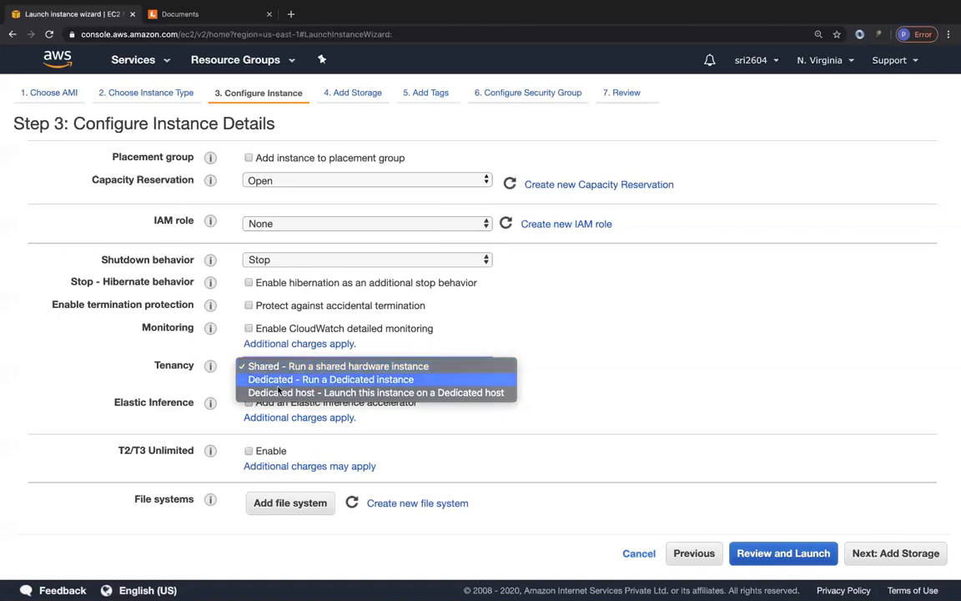
pyautogui.click(106, 375)
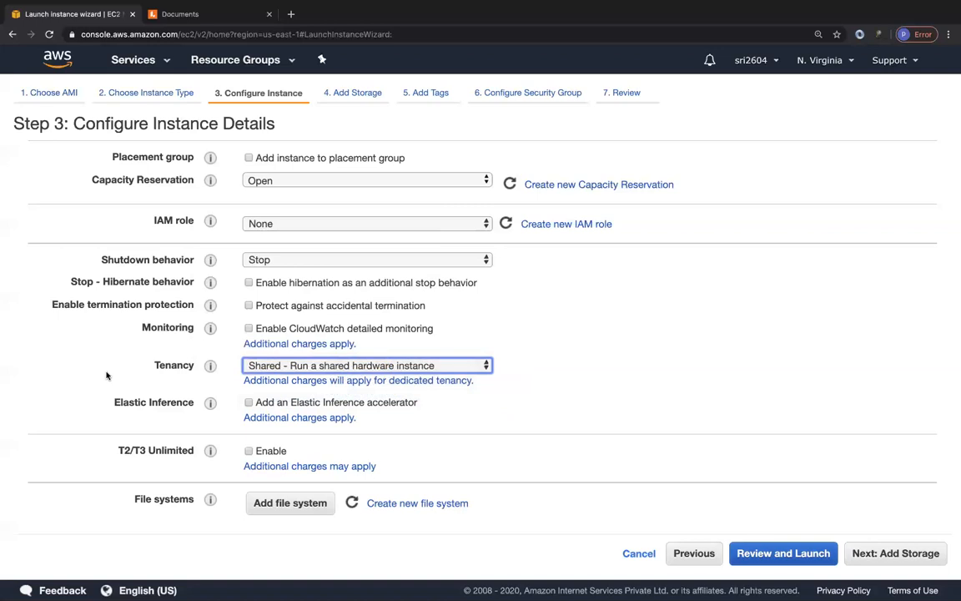
pyautogui.click(255, 366)
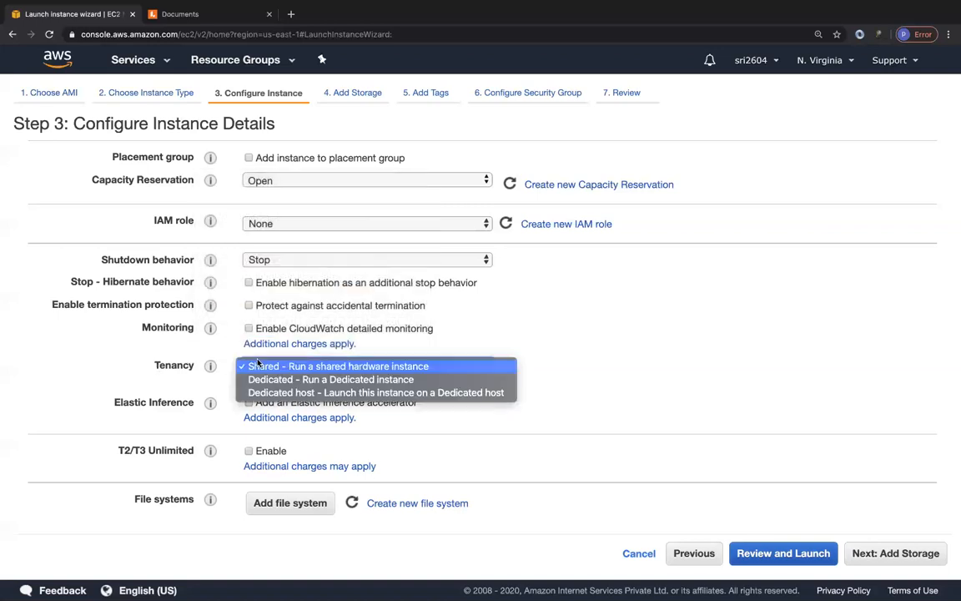
pyautogui.click(48, 369)
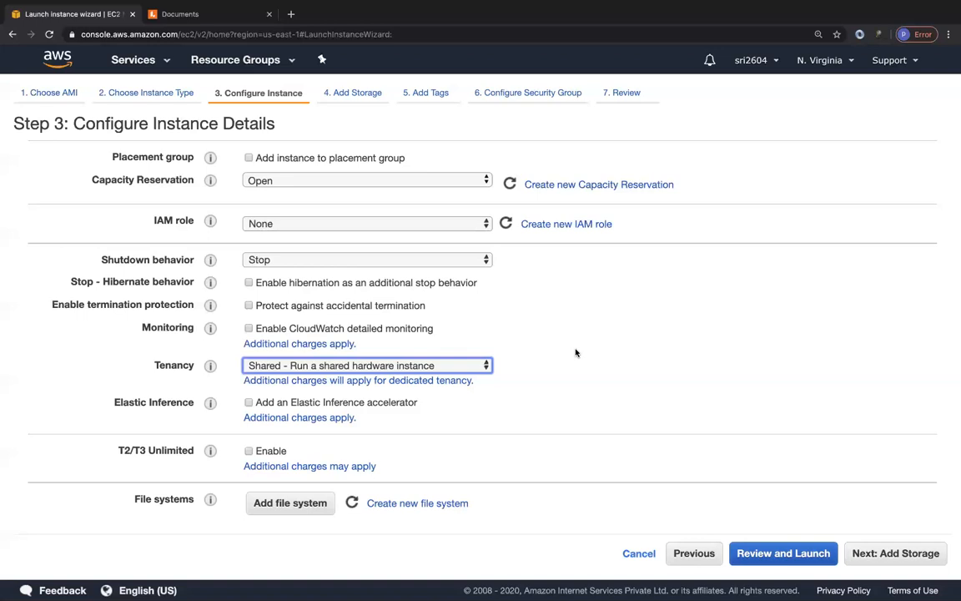
# Accept the instance details and the 8 GiB General Purpose SSD (gp2) root volume, and proceed to the tags
pyautogui.click(879, 553)
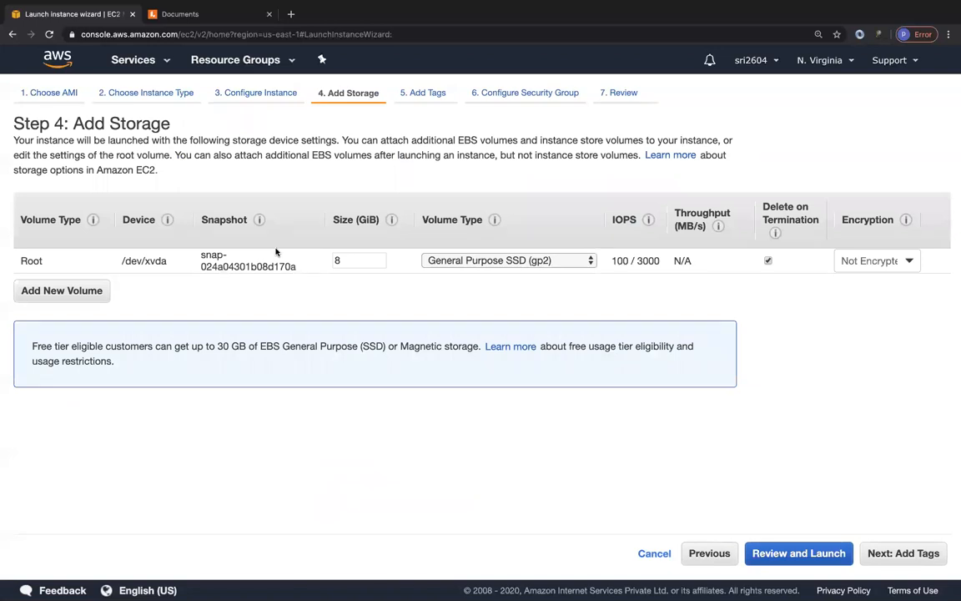
pyautogui.click(355, 260)
pyautogui.click(383, 284)
pyautogui.click(883, 551)
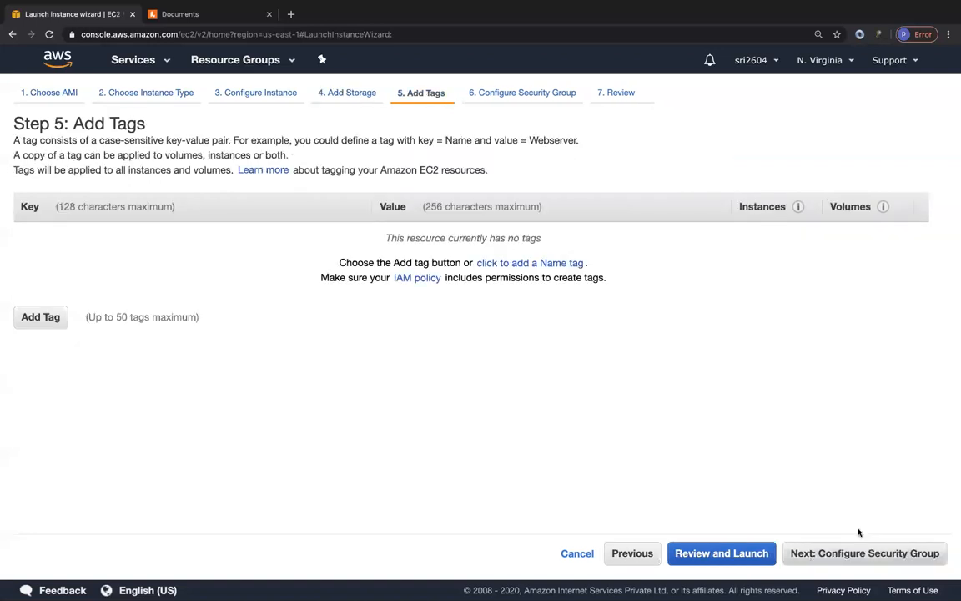
# Add a Name tag with the value myWebServerVolumeIncreaseExample for the instance and its volumes
pyautogui.click(565, 264)
pyautogui.click(507, 237)
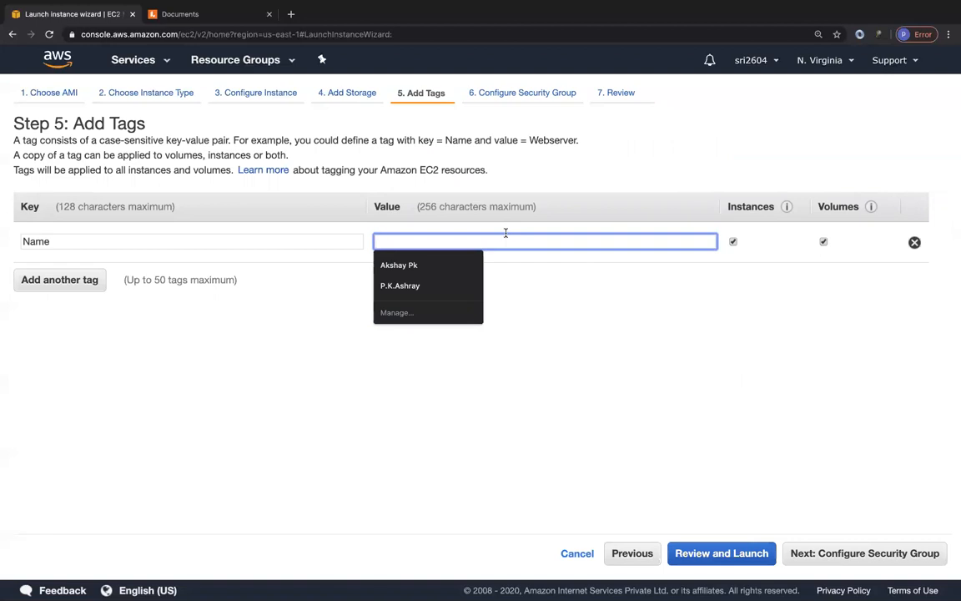
pyautogui.write('myWebSer')
pyautogui.press('BackSpace')
pyautogui.press('BackSpace')
pyautogui.write('erverVolue')
pyautogui.press('BackSpace')
pyautogui.write('meIncreaseExample')
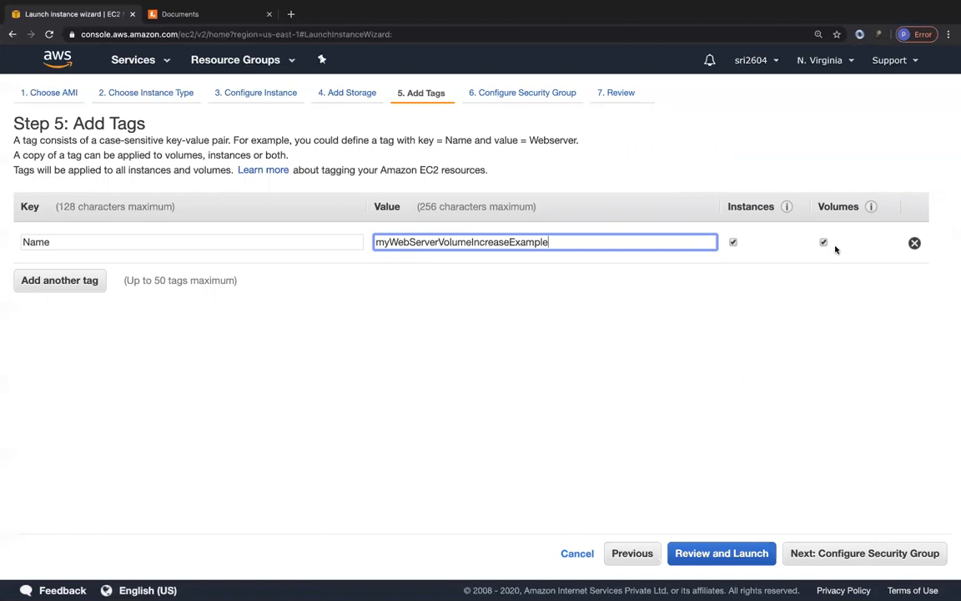
# Proceed to the security group and restrict the source of the SSH rule to My IP
pyautogui.click(848, 552)
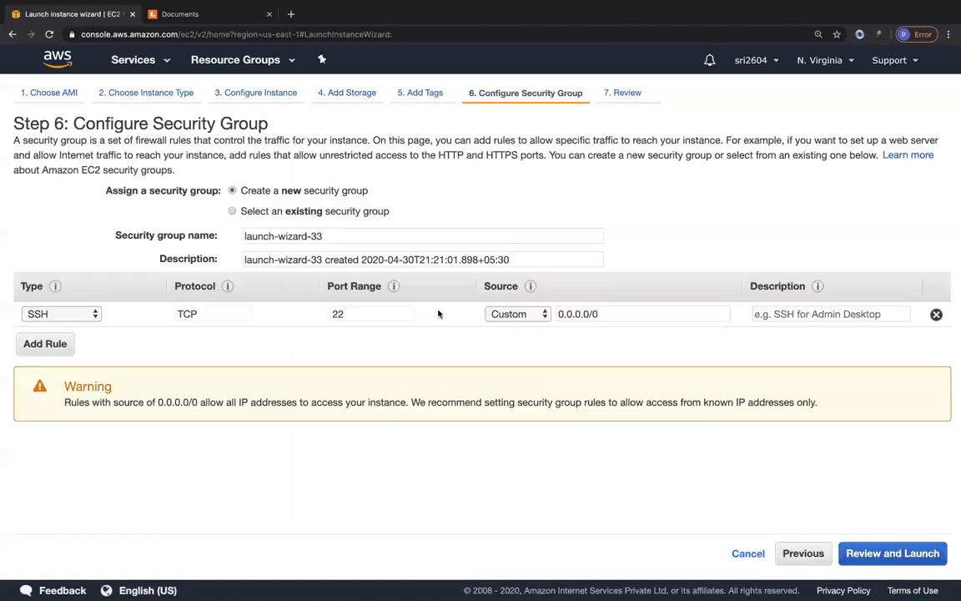
pyautogui.click(511, 314)
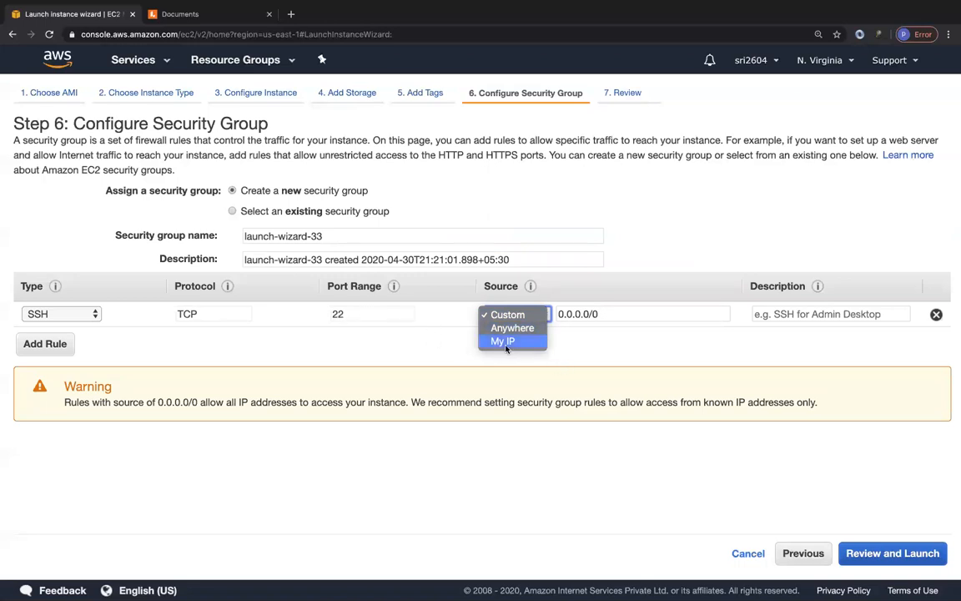
pyautogui.click(504, 341)
pyautogui.click(45, 344)
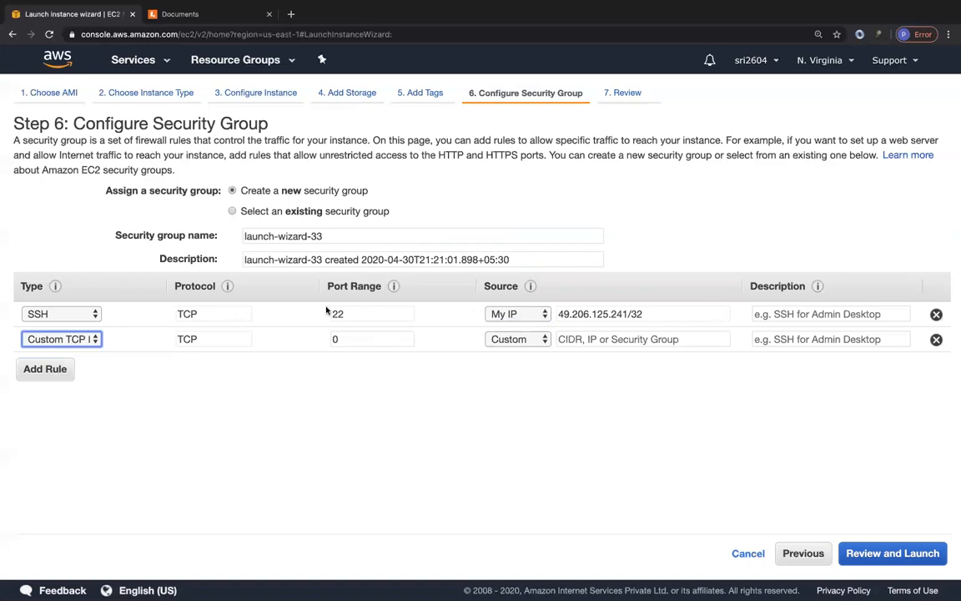
pyautogui.click(74, 340)
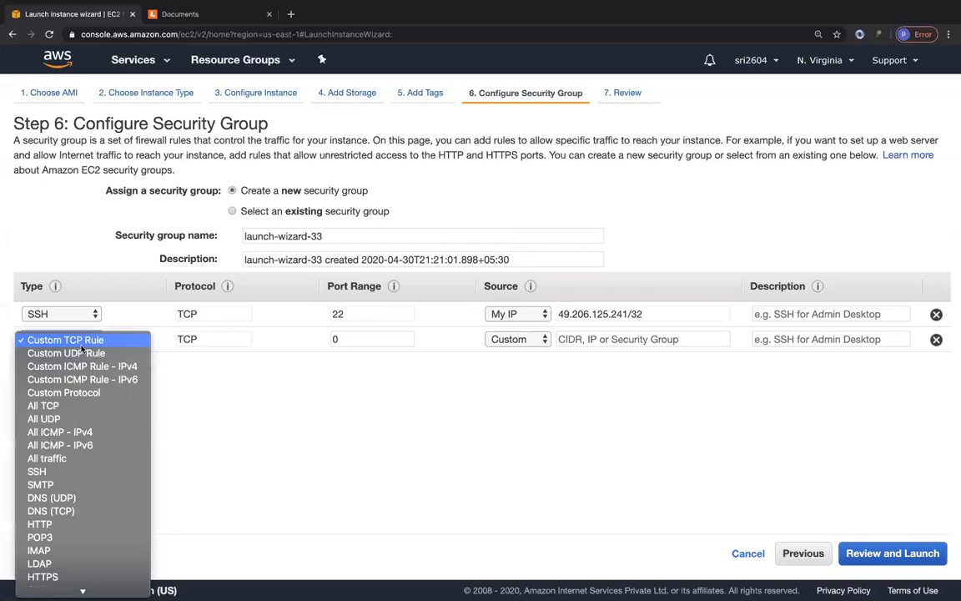
pyautogui.scroll(-5, 66, 420)
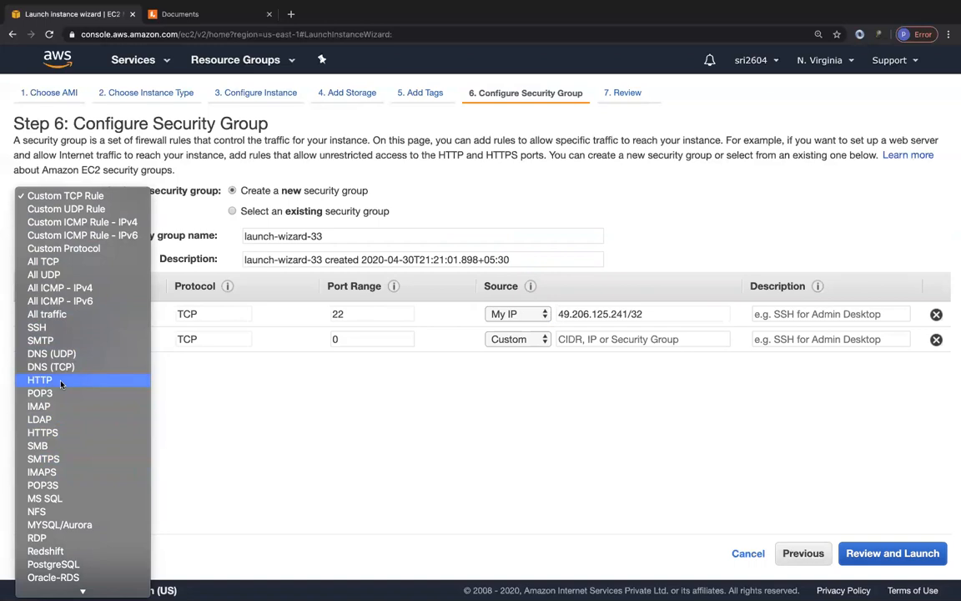
pyautogui.click(364, 380)
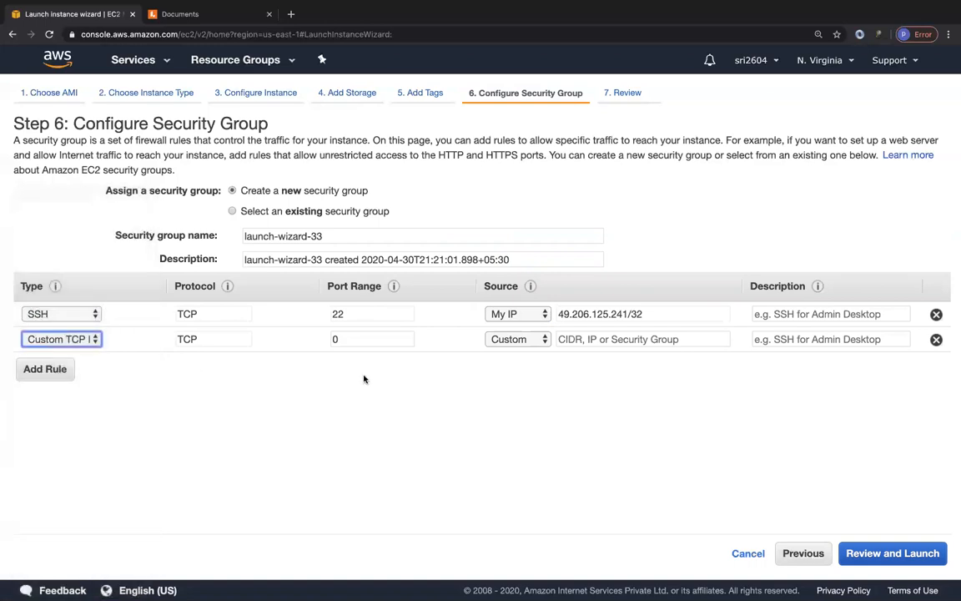
pyautogui.click(936, 339)
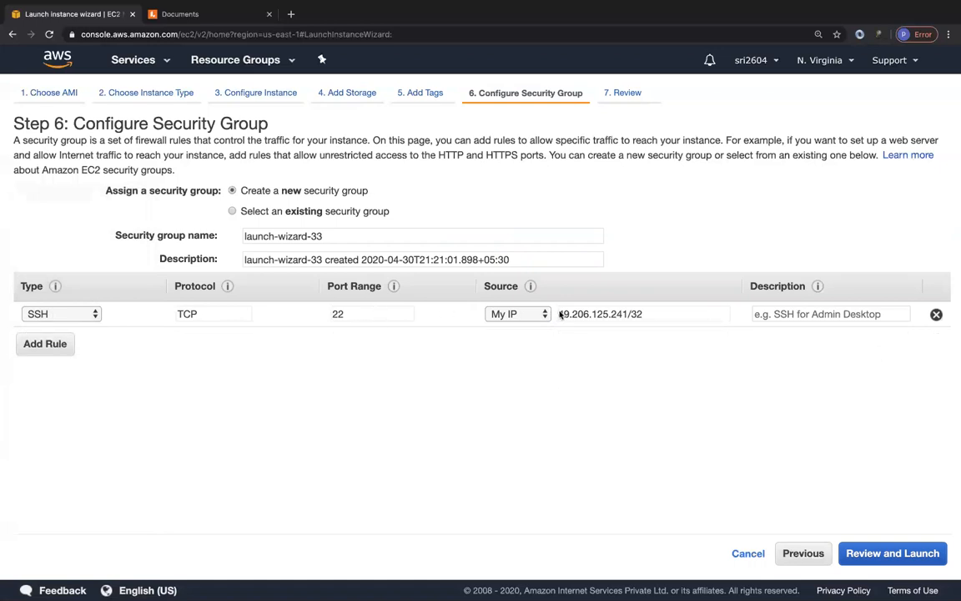
# Review and launch the instance with your own existing key pair, acknowledging access to its private key file
pyautogui.click(890, 555)
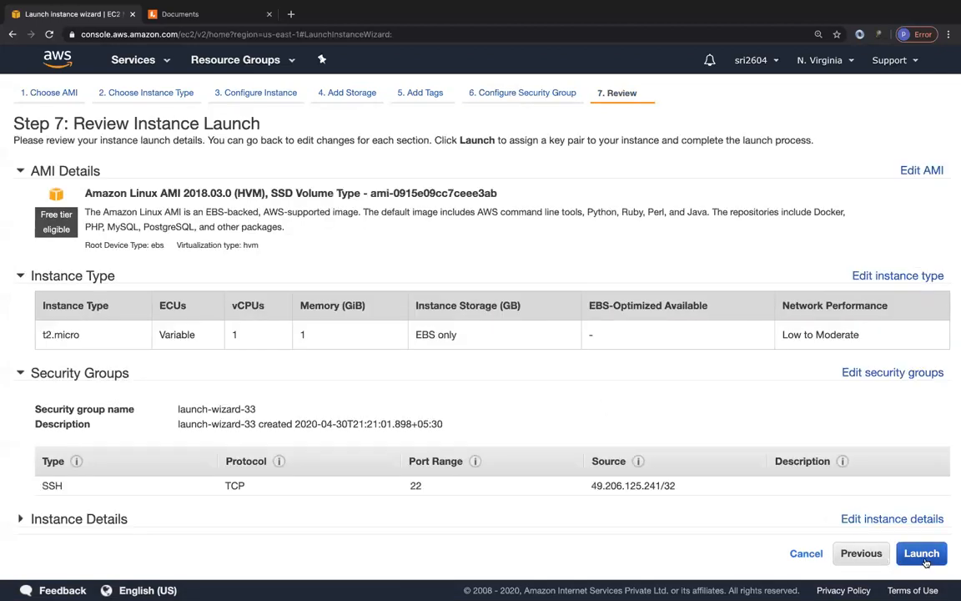
pyautogui.click(922, 553)
pyautogui.click(312, 372)
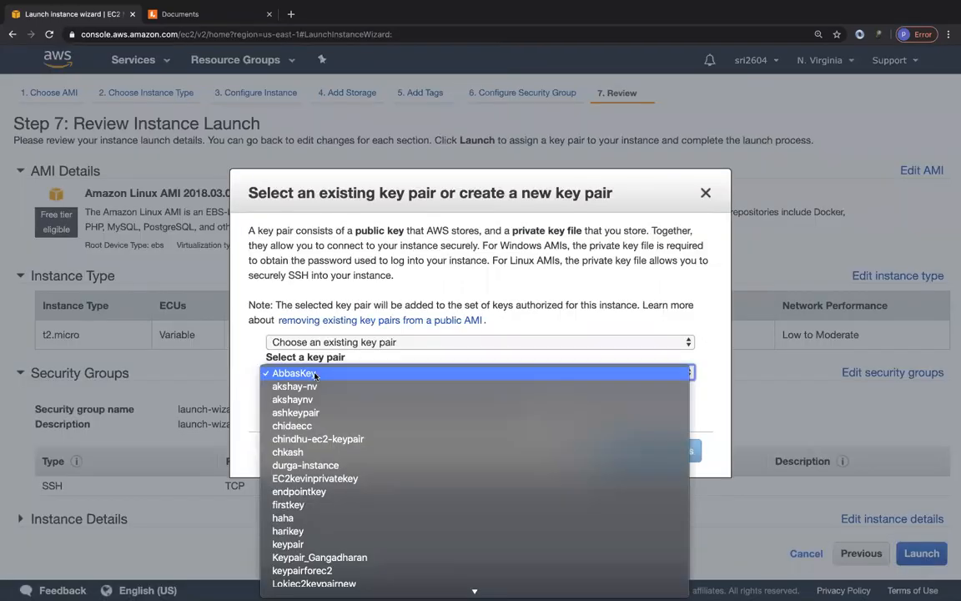
pyautogui.press('Escape')
pyautogui.click(272, 395)
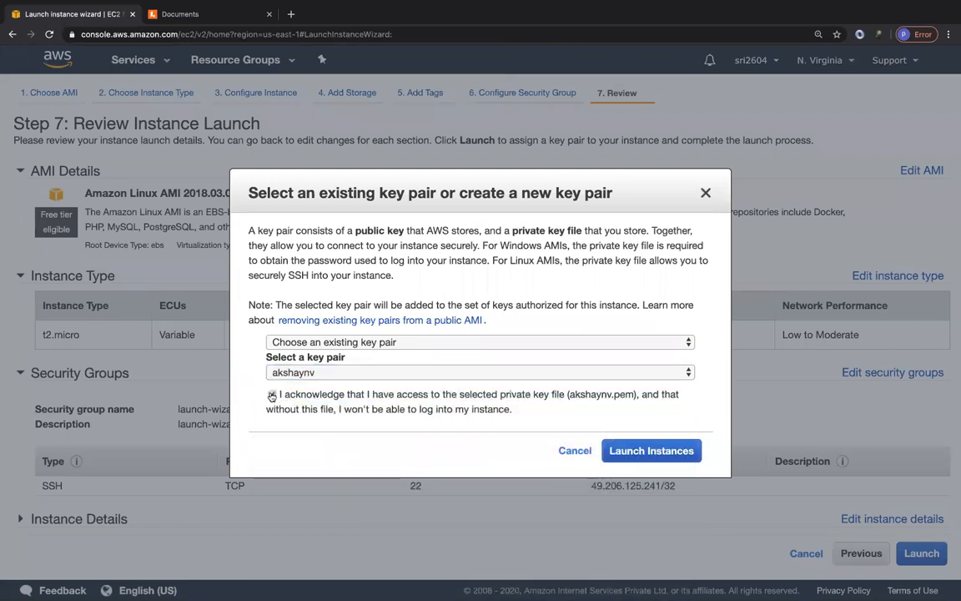
pyautogui.click(644, 451)
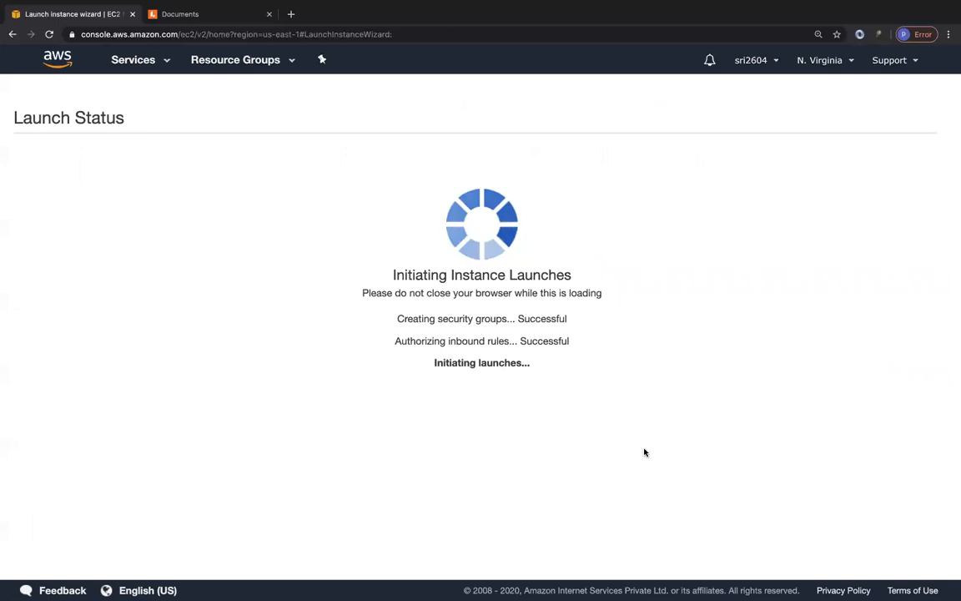
# Open the instances list and copy the name of the new instance, myWebServerVolumeIncreaseExample
pyautogui.click(903, 562)
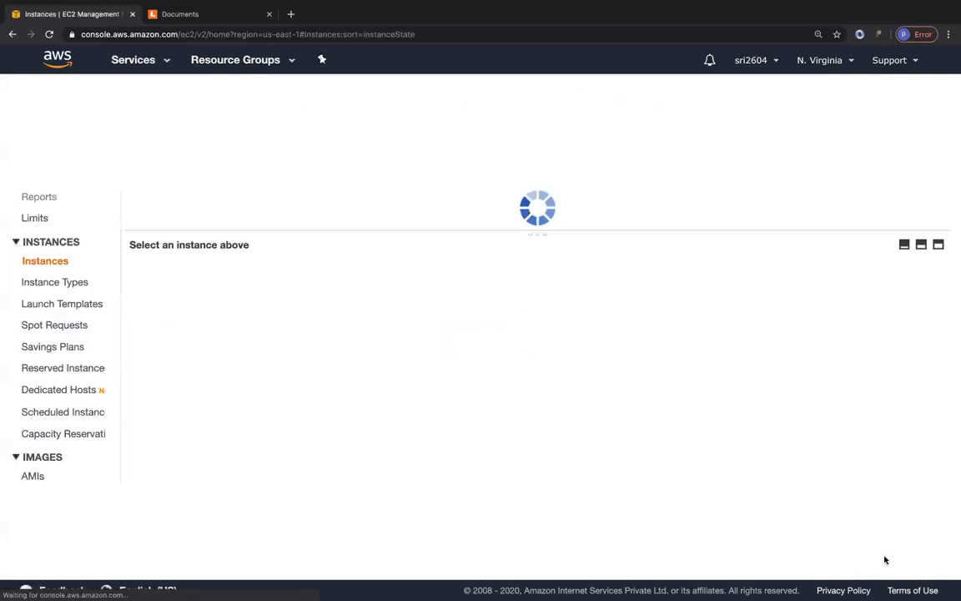
pyautogui.click(257, 185)
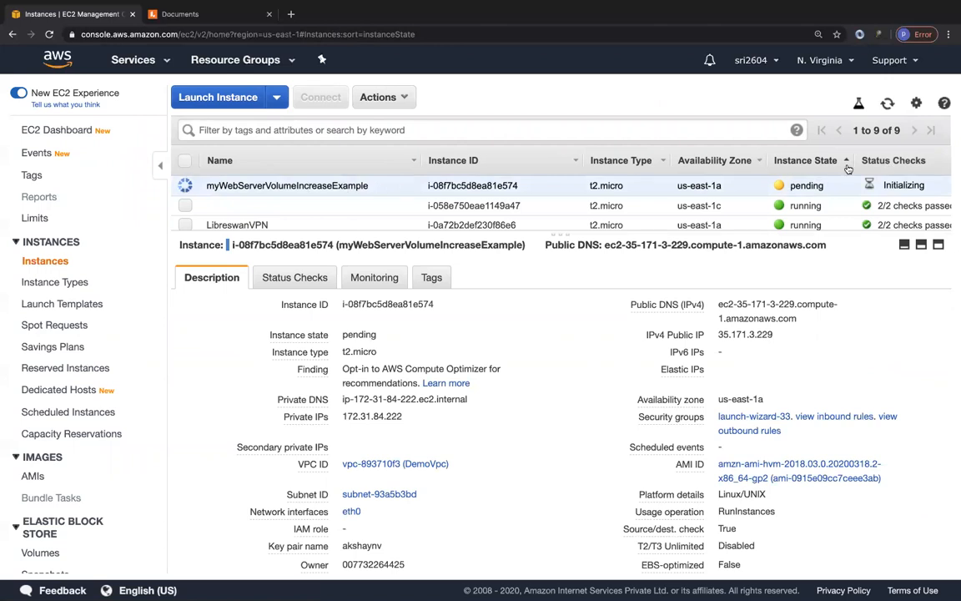
pyautogui.doubleClick(263, 185)
pyautogui.press('super+c')
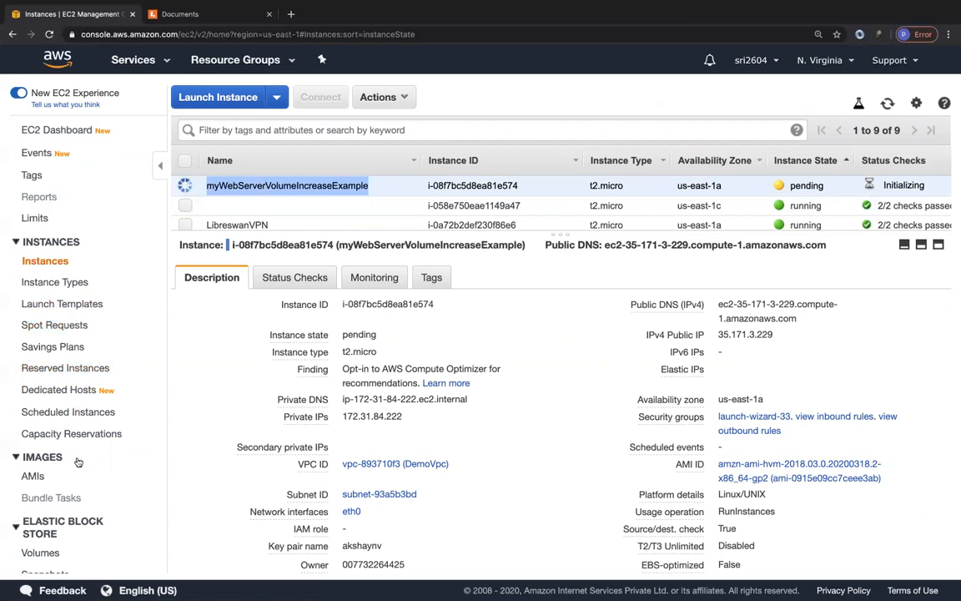
# Open the Elastic Block Store volumes and filter them by the copied name myWebServerVolumeIncreaseExample
pyautogui.scroll(-1, 60, 518)
pyautogui.scroll(-1, 60, 519)
pyautogui.click(40, 531)
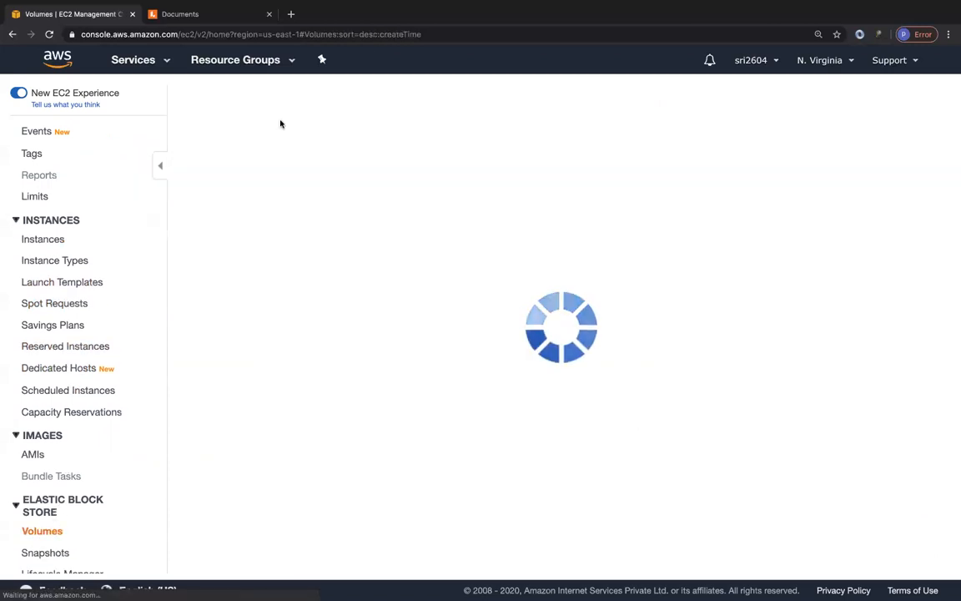
pyautogui.click(288, 129)
pyautogui.press('super+v')
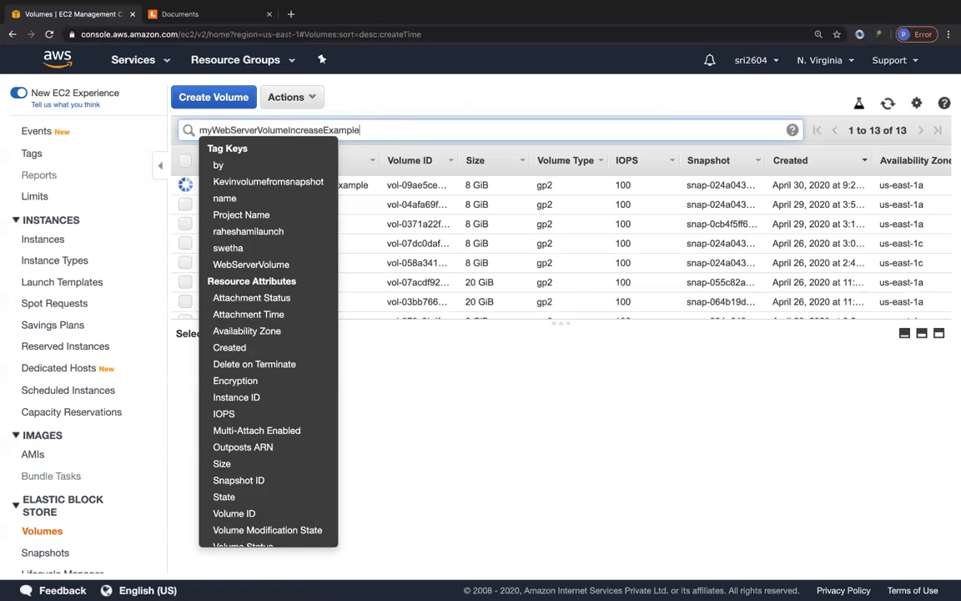
pyautogui.press('Return')
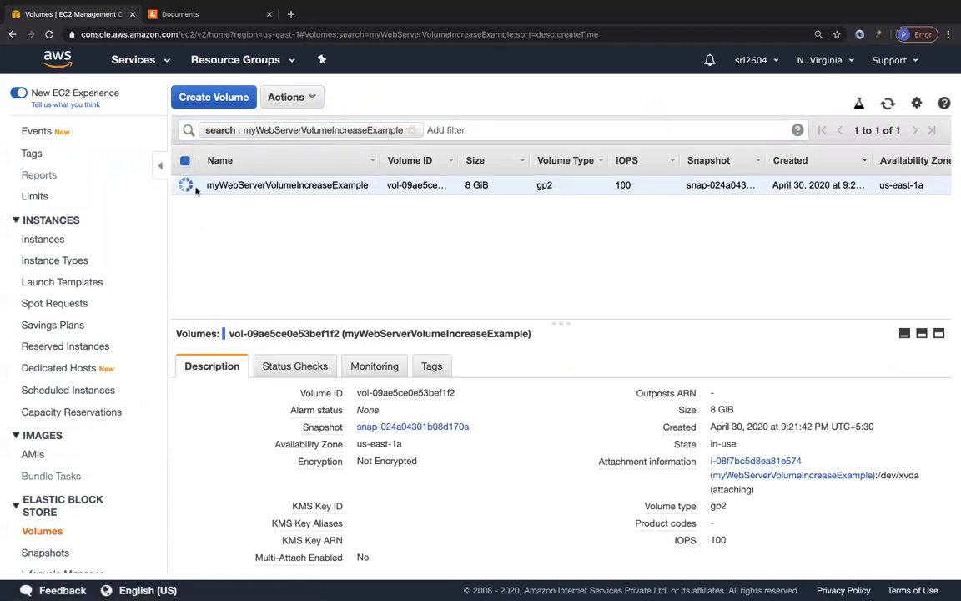
# Refresh the volumes list and check the state and size of the myWebServerVolumeIncreaseExample volume
pyautogui.hscroll(5, 605, 219)
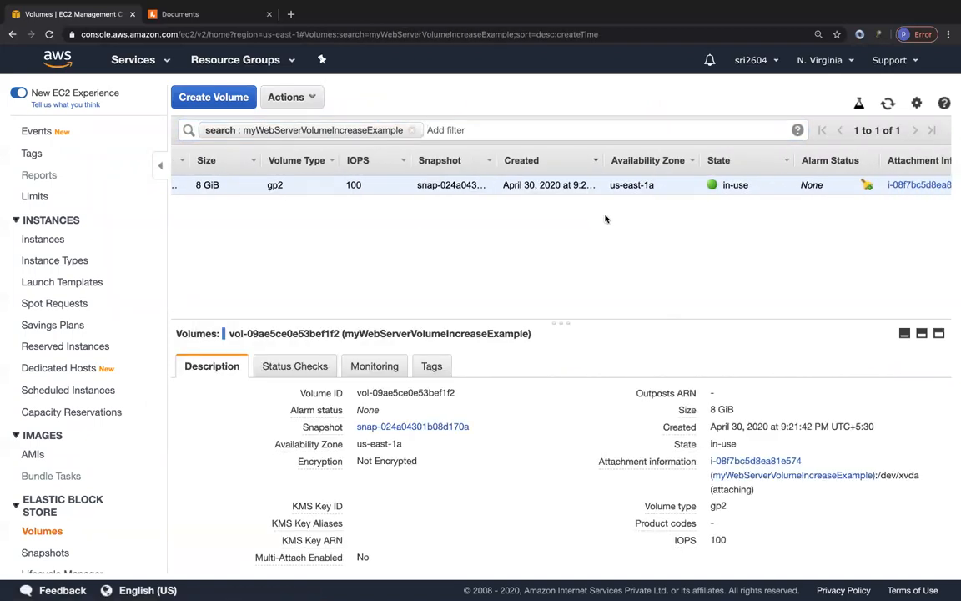
pyautogui.hscroll(-5, 606, 219)
pyautogui.click(888, 103)
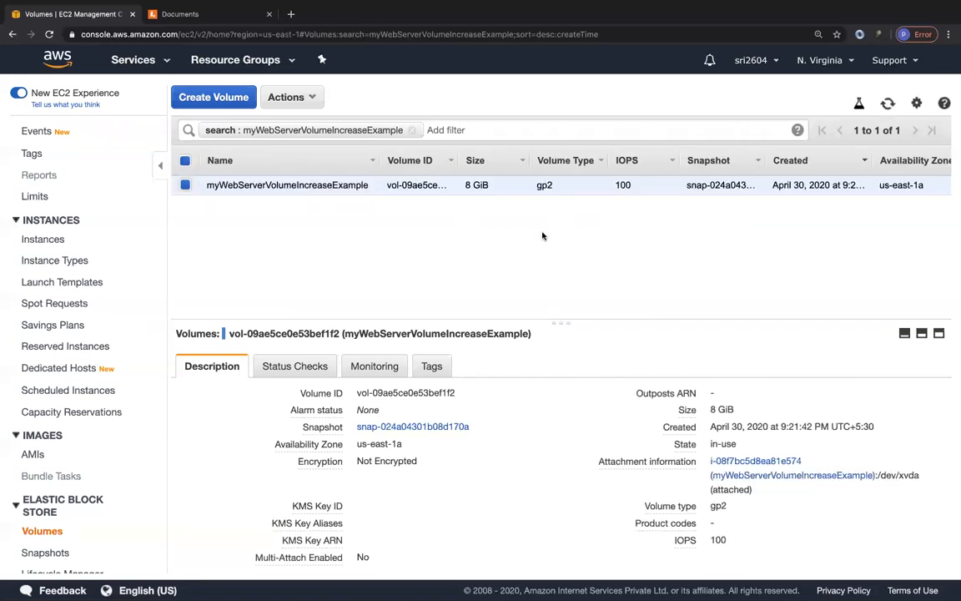
pyautogui.hscroll(5, 543, 236)
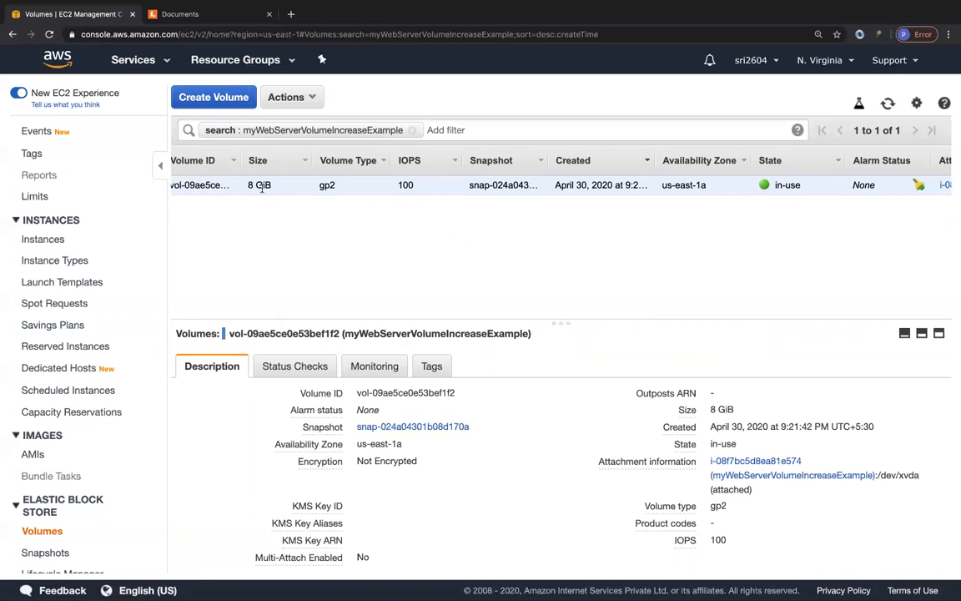
pyautogui.hscroll(-5, 376, 188)
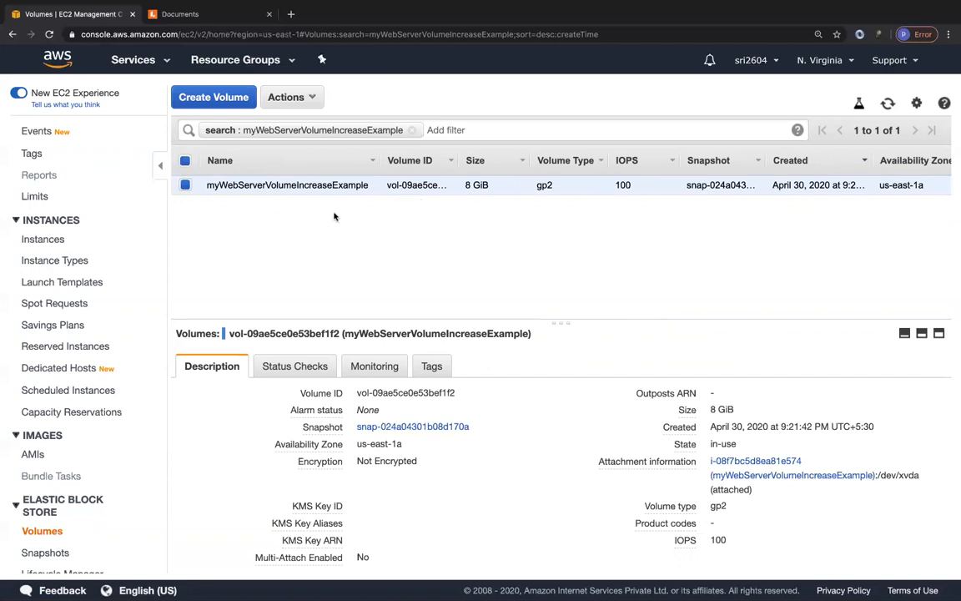
pyautogui.click(305, 99)
pyautogui.click(303, 123)
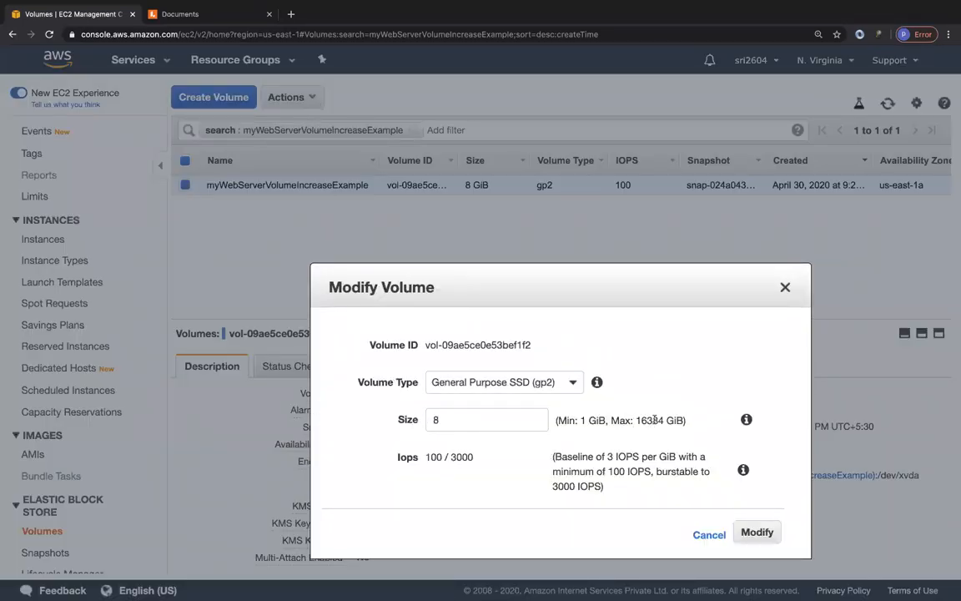
pyautogui.click(505, 383)
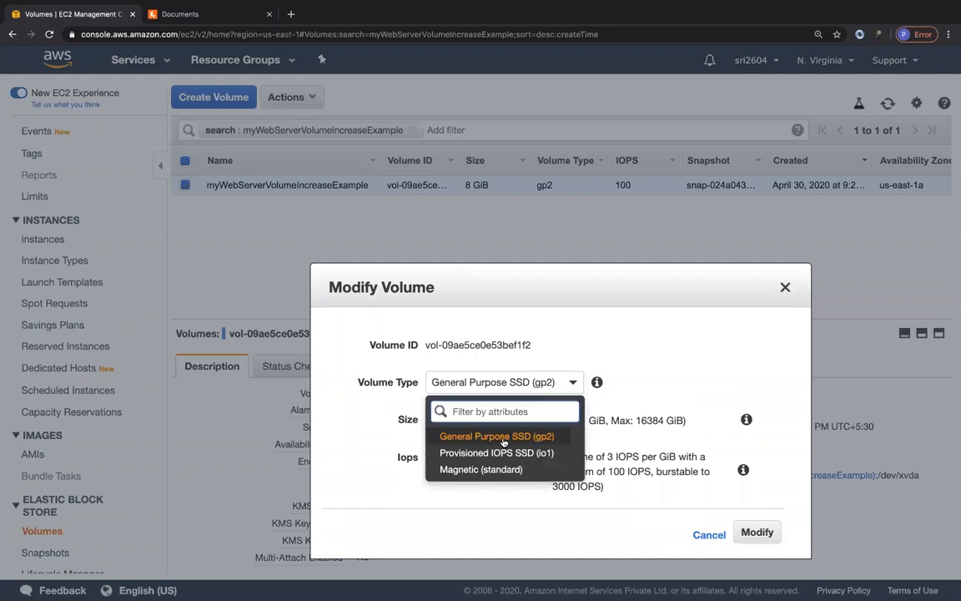
pyautogui.click(488, 454)
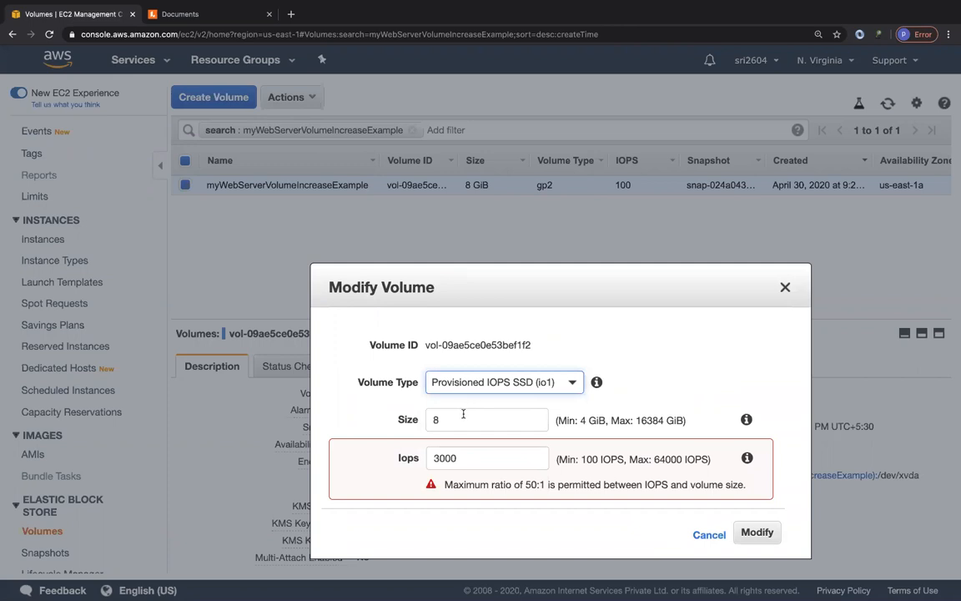
pyautogui.scroll(-20, 465, 454)
pyautogui.doubleClick(442, 419)
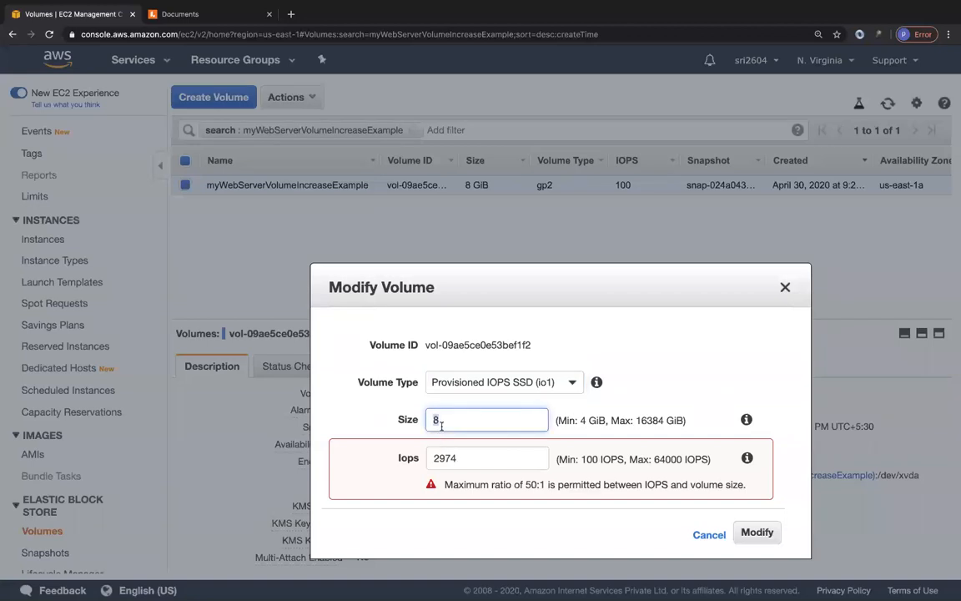
pyautogui.click(496, 384)
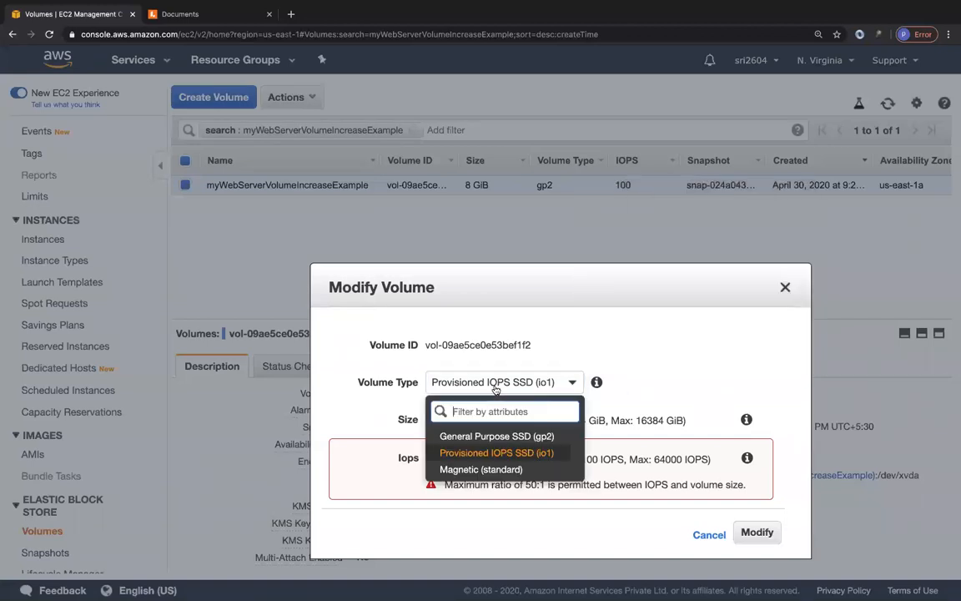
pyautogui.click(473, 436)
pyautogui.moveTo(447, 419); pyautogui.dragTo(422, 420)
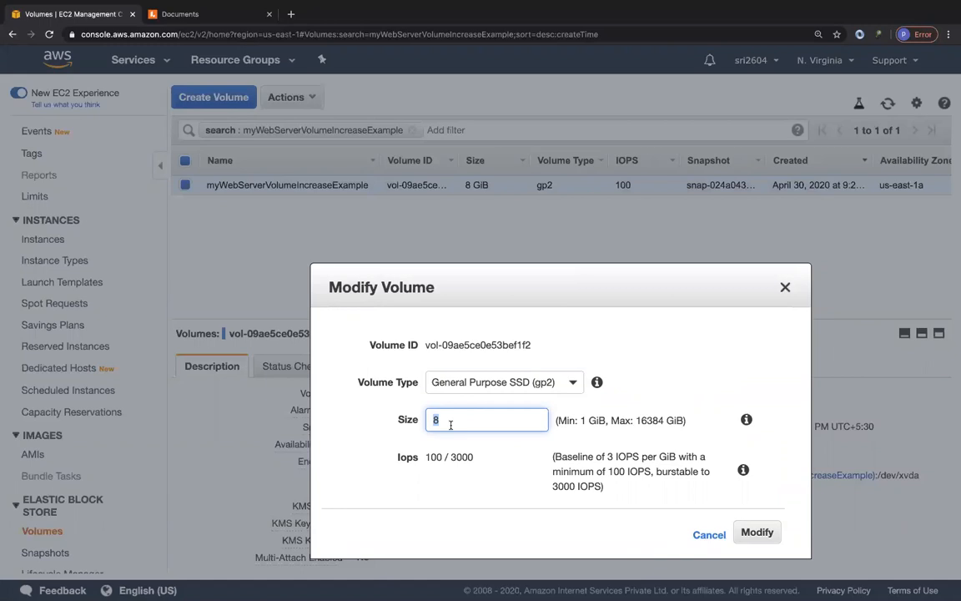
pyautogui.click(707, 535)
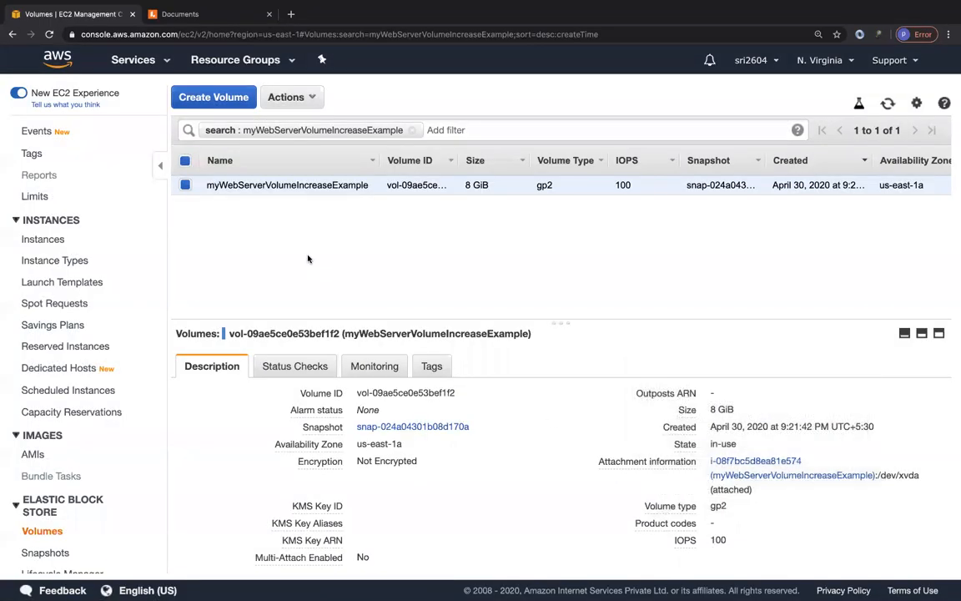
# Open the instances list, select myWebServerVolumeIncreaseExample and copy its IPv4 public IP
pyautogui.click(46, 241)
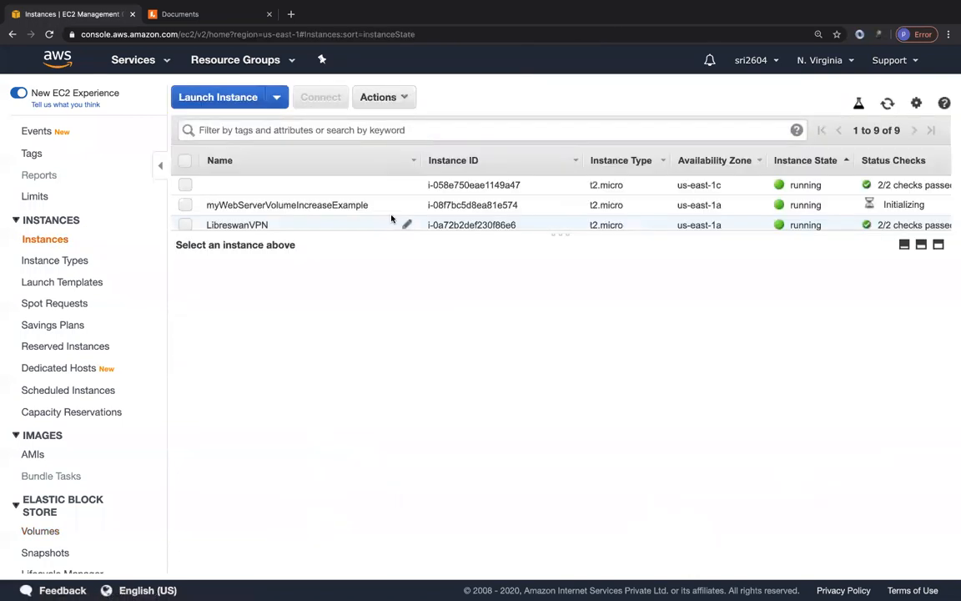
pyautogui.click(399, 206)
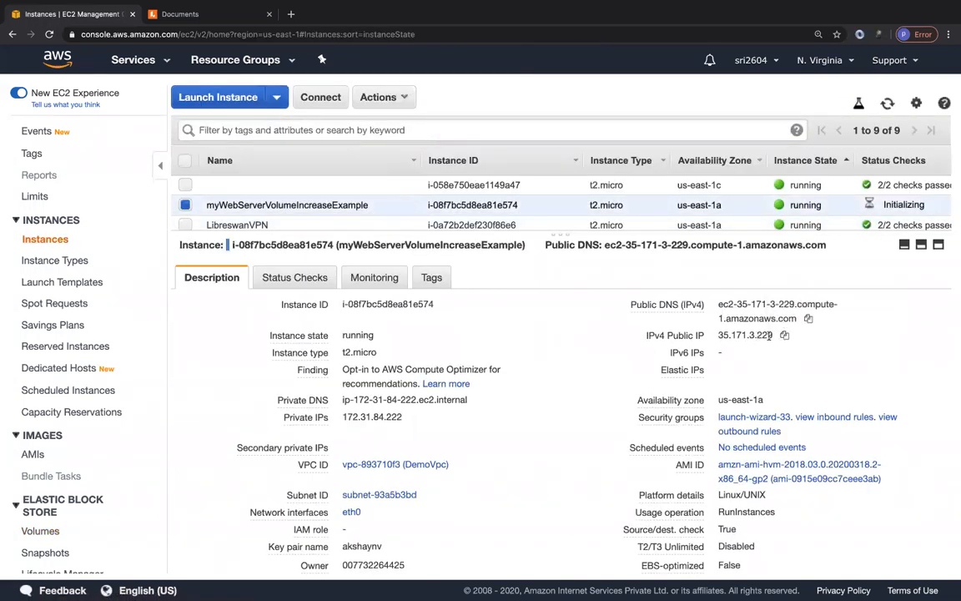
pyautogui.click(784, 335)
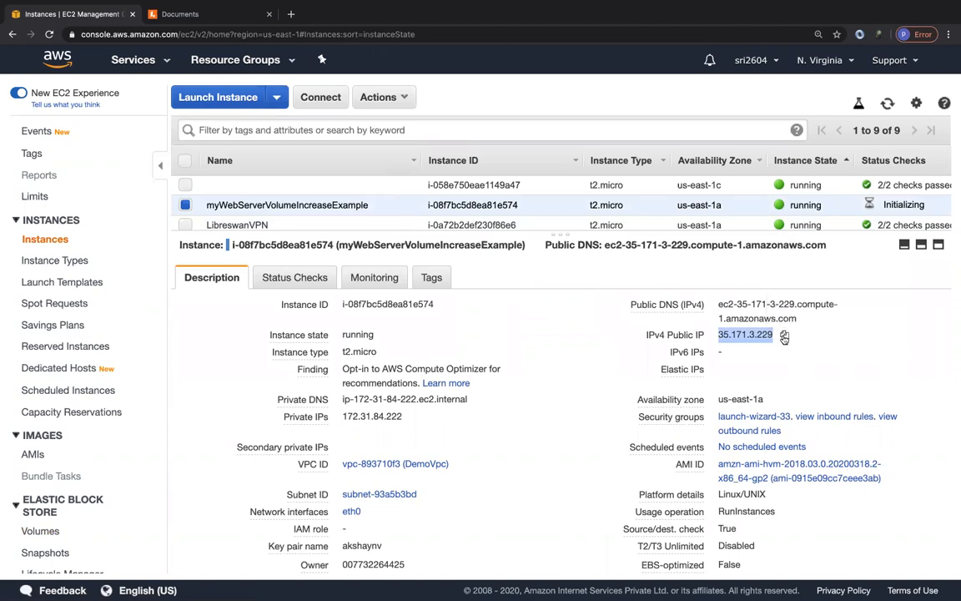
# Switch to Terminal and change to the ~/Downloads directory
pyautogui.press('super+space')
pyautogui.write('terminal')
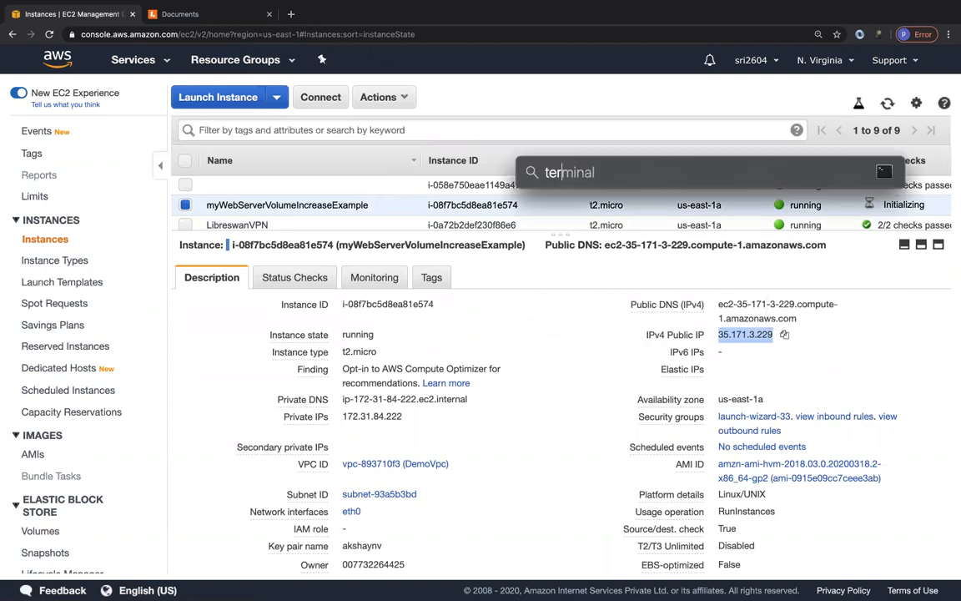
pyautogui.press('Return')
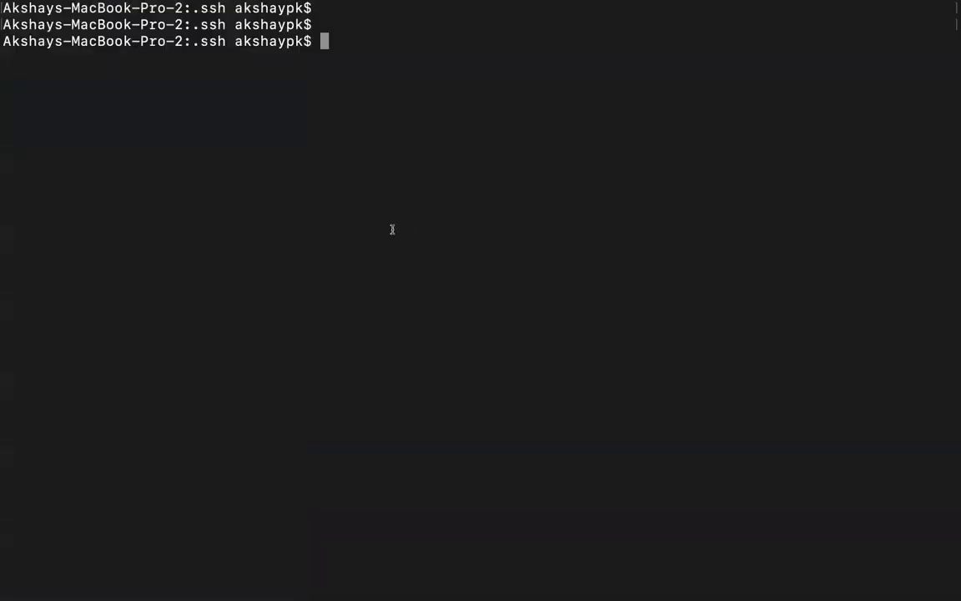
pyautogui.write('cd ~/Down')
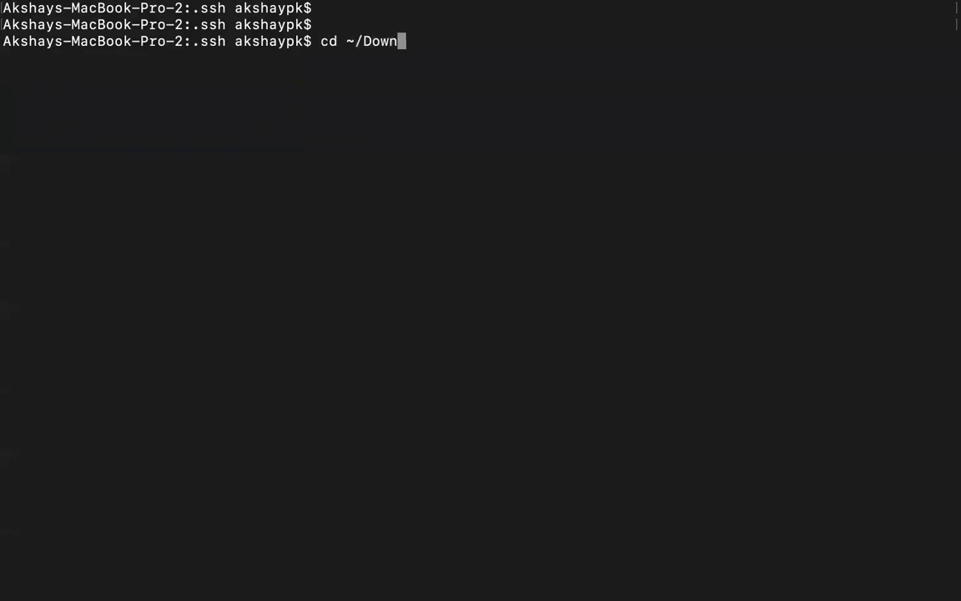
pyautogui.press('Tab')
pyautogui.press('Return')
# Connect over SSH as ec2-user to 35.171.3.229 with your own .pem key file and accept the host's authenticity
pyautogui.write('ssh ec')
pyautogui.press('BackSpace')
pyautogui.press('BackSpace')
pyautogui.press('BackSpace')
pyautogui.press('BackSpace')
pyautogui.press('BackSpace')
pyautogui.press('BackSpace')
pyautogui.press('Return')
pyautogui.write('ec')
pyautogui.press('BackSpace')
pyautogui.press('BackSpace')
pyautogui.write('ssh ec2-user@35.171.3.229 -i akshaynv')
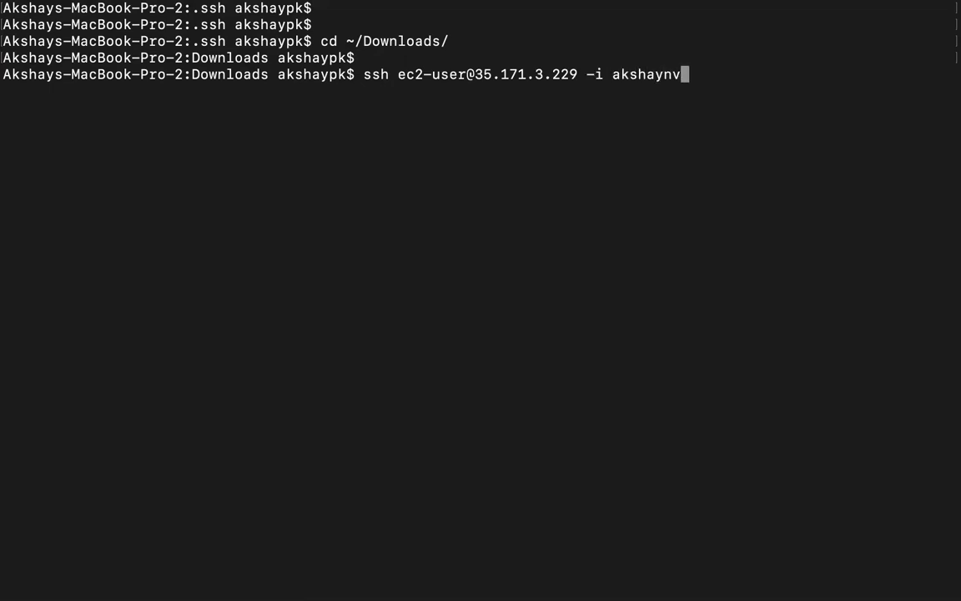
pyautogui.press('Tab')
pyautogui.press('Return')
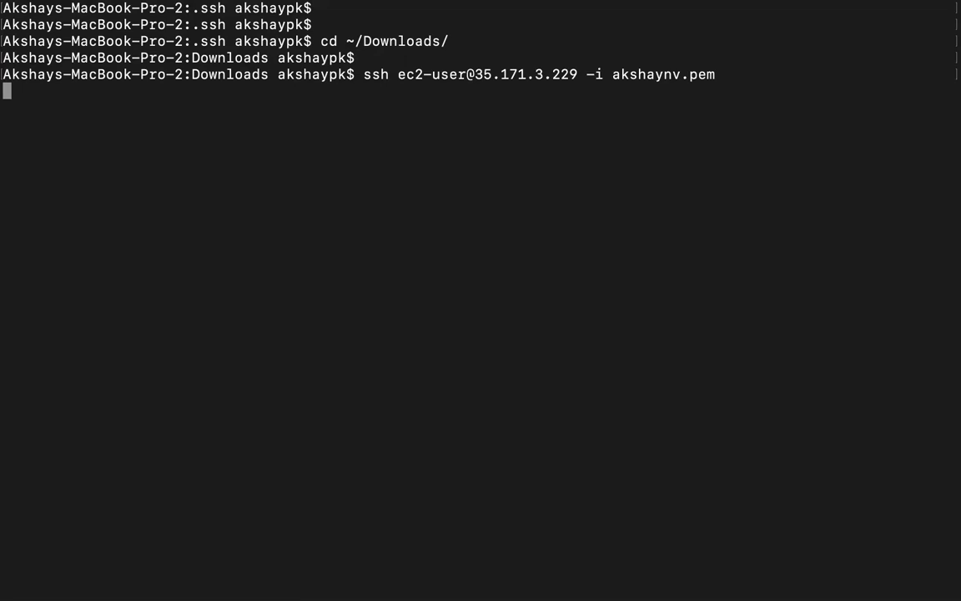
pyautogui.write('yes')
pyautogui.press('Return')
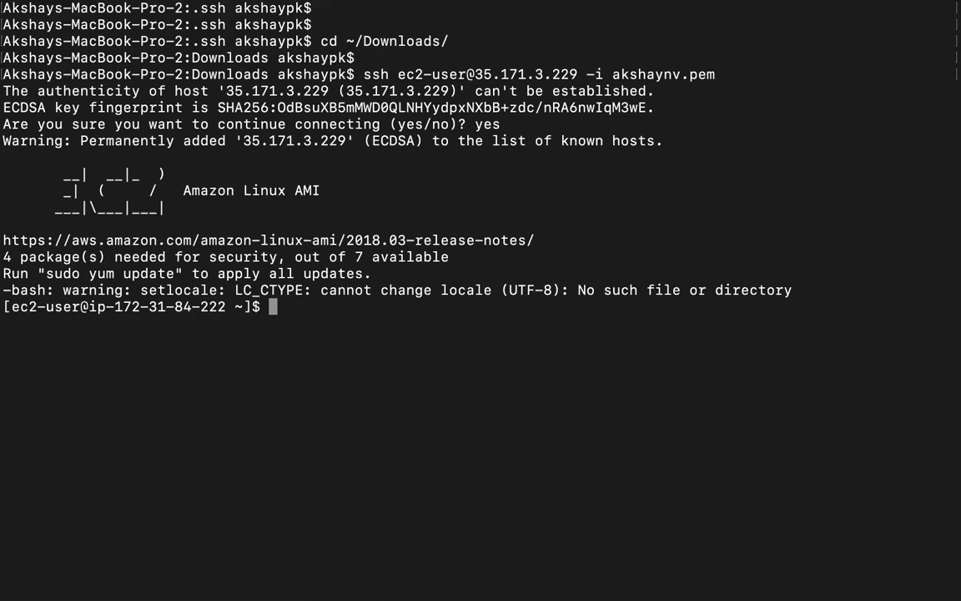
# Run lsblk and df -h on the instance to examine the sizes of disk xvda, partition xvda1 and the root file system
pyautogui.write('lsblk')
pyautogui.press('Return')
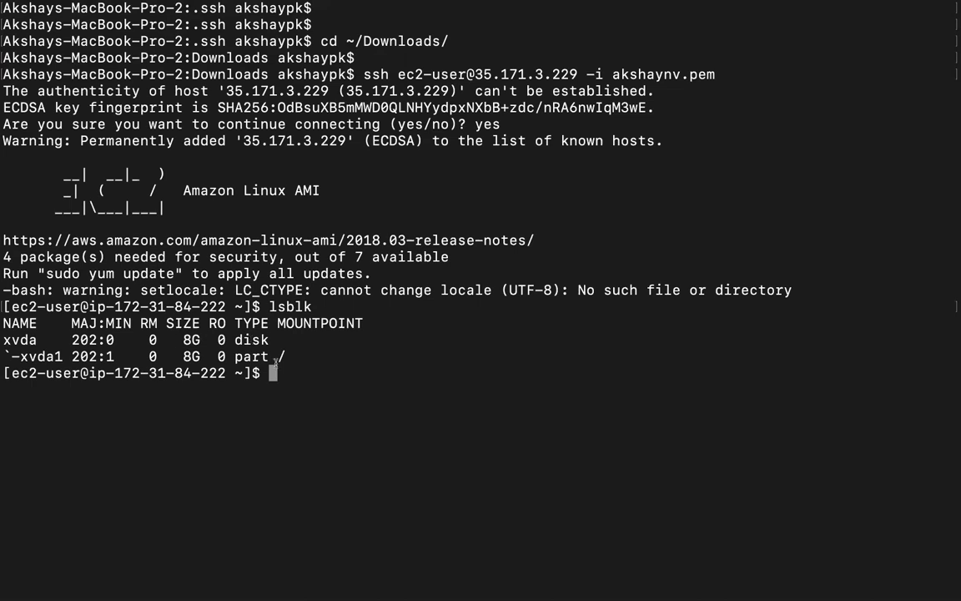
pyautogui.doubleClick(190, 339)
pyautogui.doubleClick(191, 356)
pyautogui.click(277, 372)
pyautogui.write('df -h')
pyautogui.press('Return')
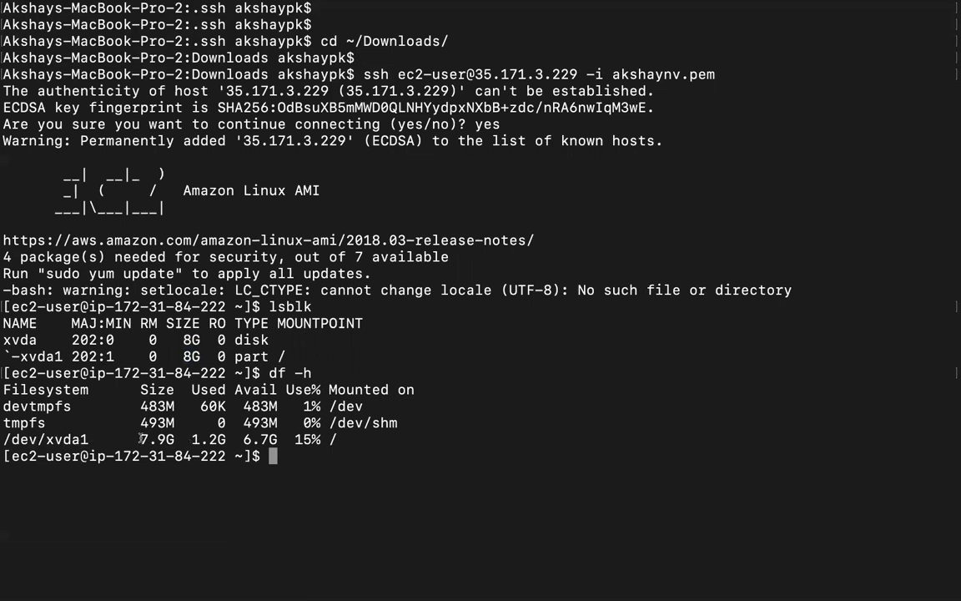
pyautogui.moveTo(140, 440); pyautogui.dragTo(177, 437)
pyautogui.click(174, 439)
# Switch back to the AWS console in the browser and open the Elastic Block Store volumes
pyautogui.hotkey('ctrl', 'Up')
pyautogui.click(440, 63)
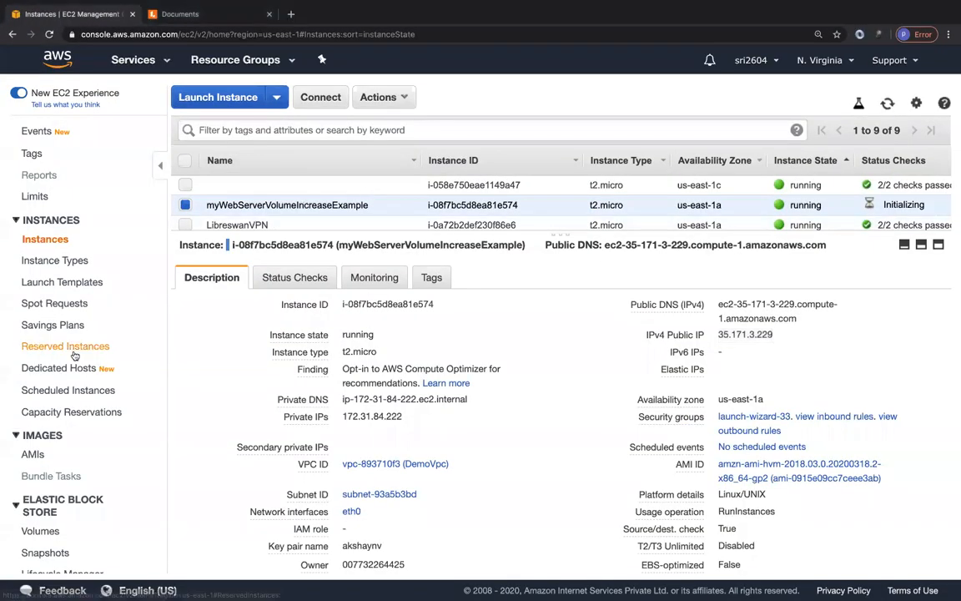
pyautogui.scroll(-3, 37, 442)
pyautogui.click(40, 389)
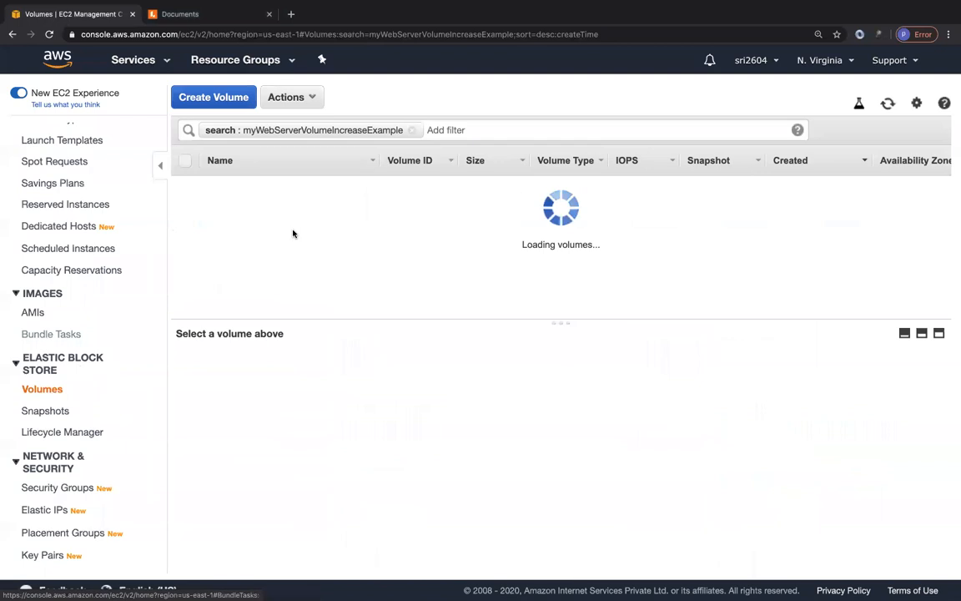
# Modify the myWebServerVolumeIncreaseExample volume to a size of 30 GiB and confirm the modification
pyautogui.click(290, 97)
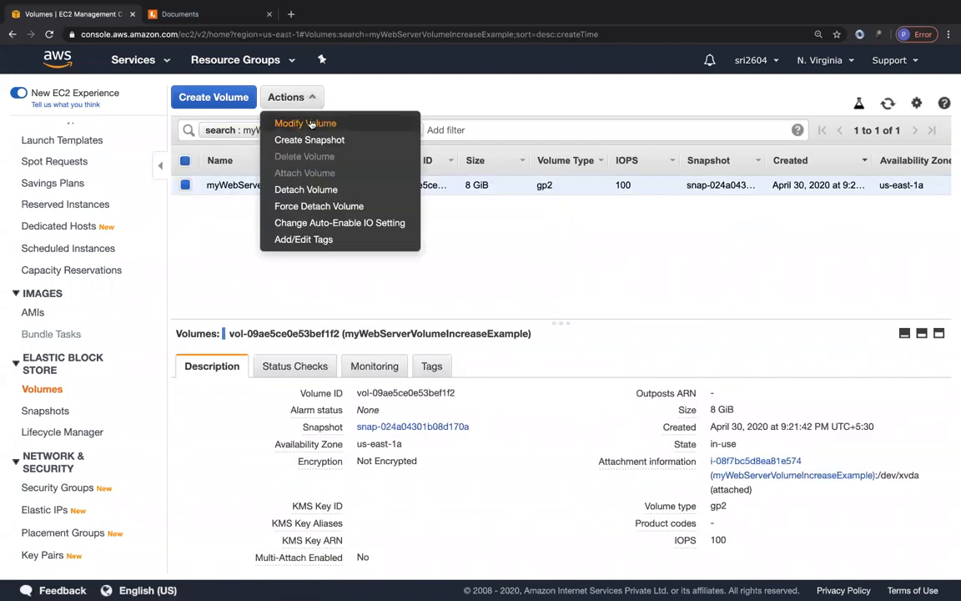
pyautogui.click(305, 122)
pyautogui.click(472, 413)
pyautogui.write('30')
pyautogui.click(755, 556)
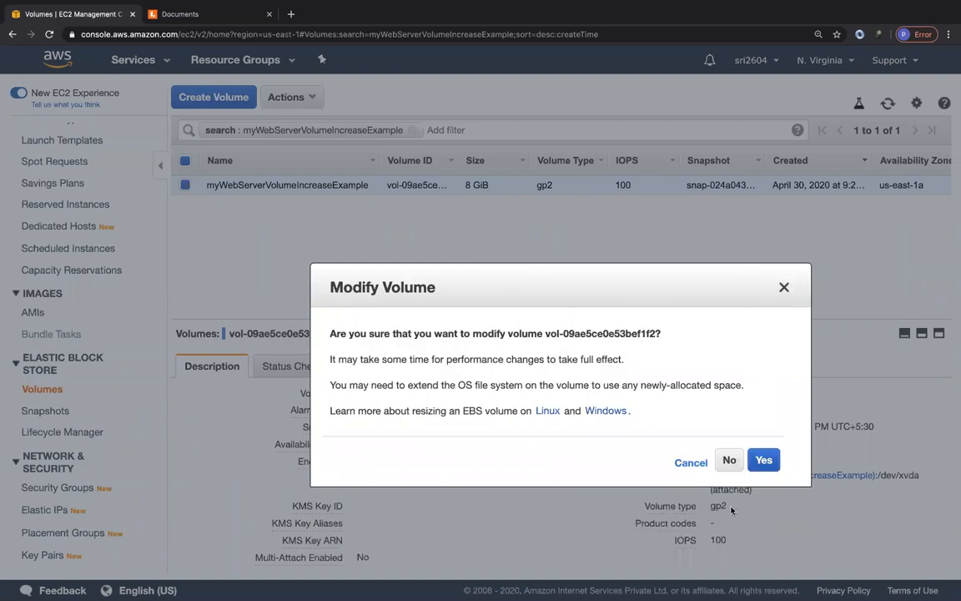
pyautogui.click(764, 460)
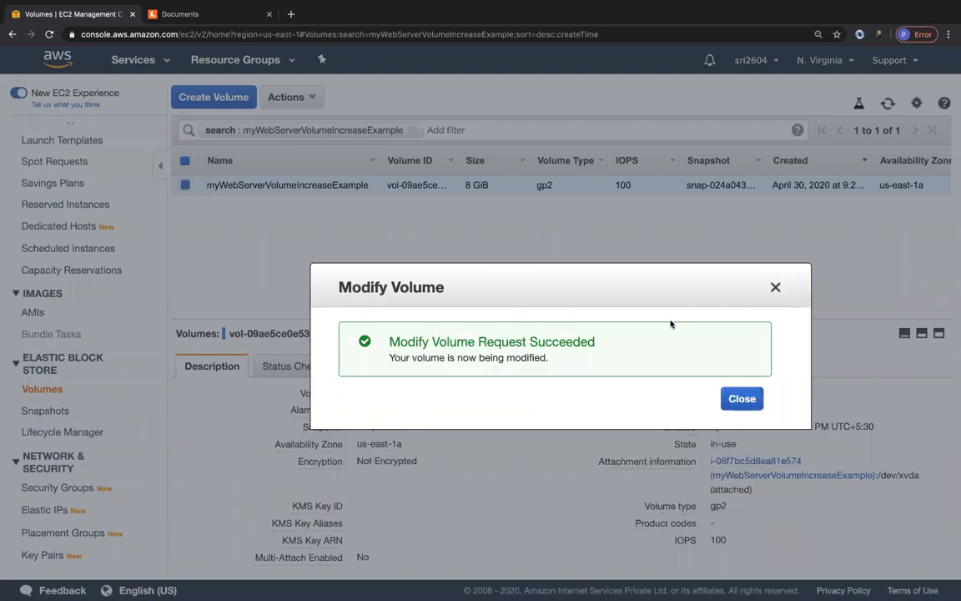
pyautogui.press('Return')
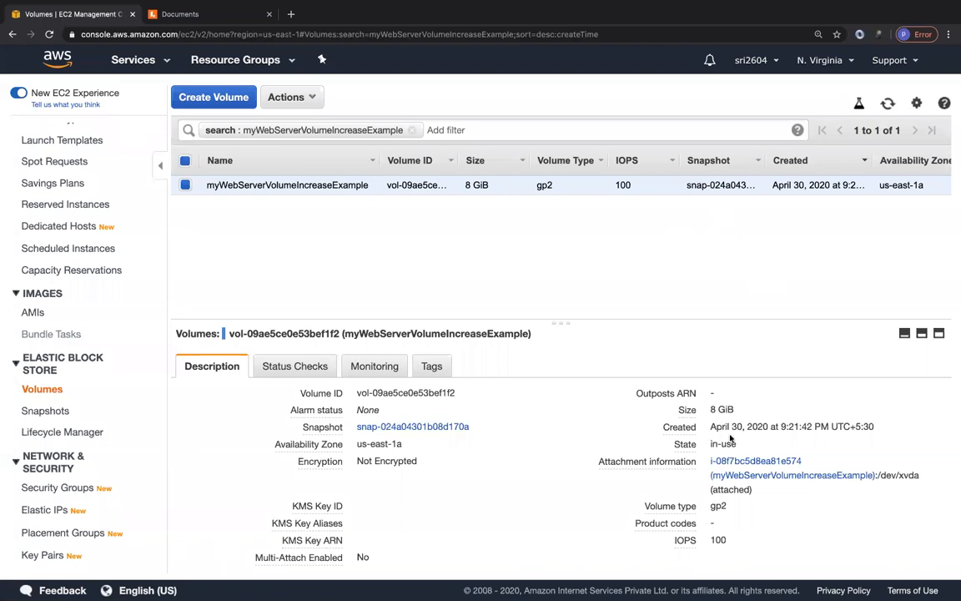
# Refresh the volumes list and check the modification progress and size of the volume
pyautogui.click(887, 103)
pyautogui.hscroll(5, 708, 292)
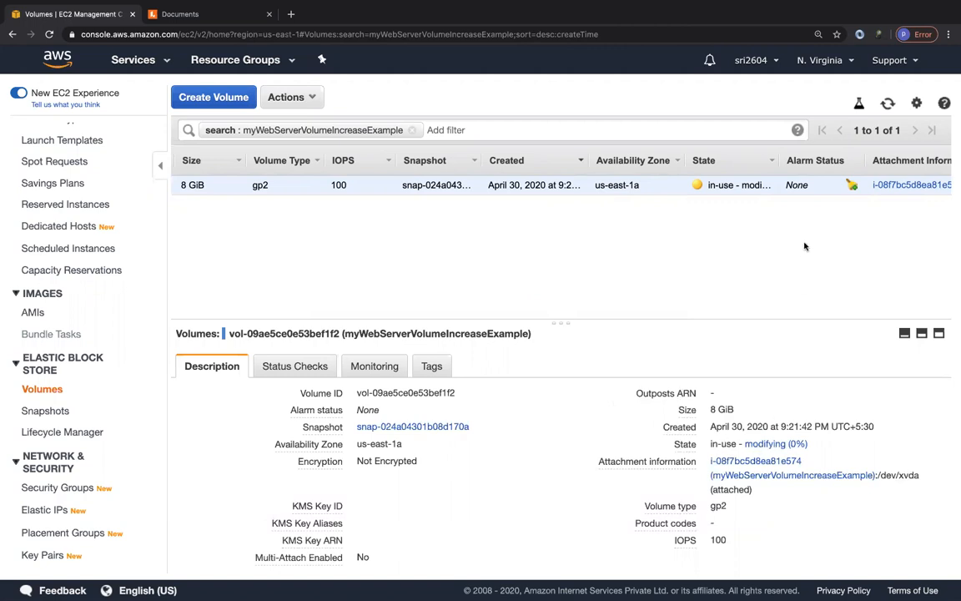
pyautogui.click(889, 104)
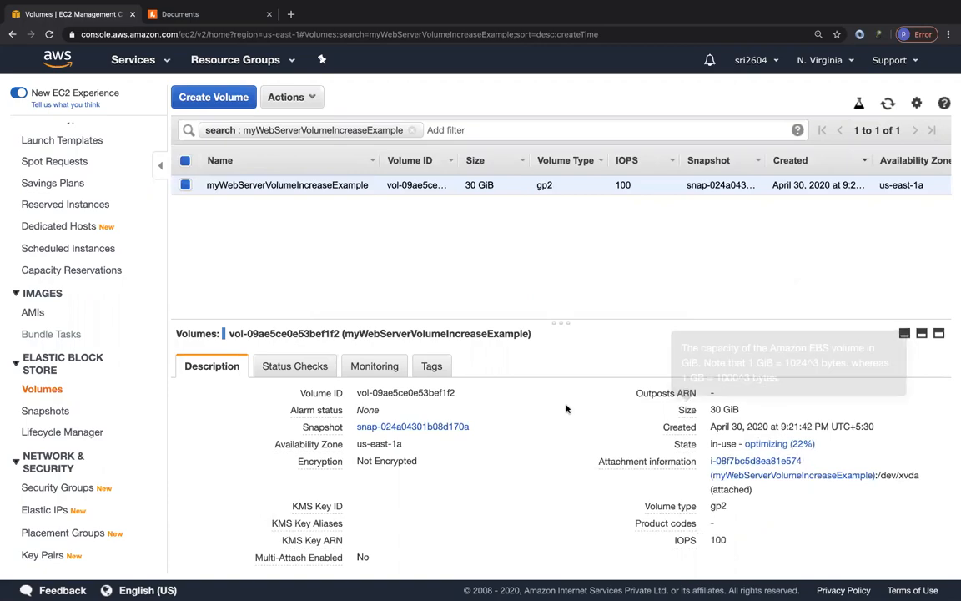
# Return to the Terminal SSH session and rerun lsblk and df -h to compare the disk, partition and file system sizes
pyautogui.hotkey('ctrl', 'Up')
pyautogui.click(531, 42)
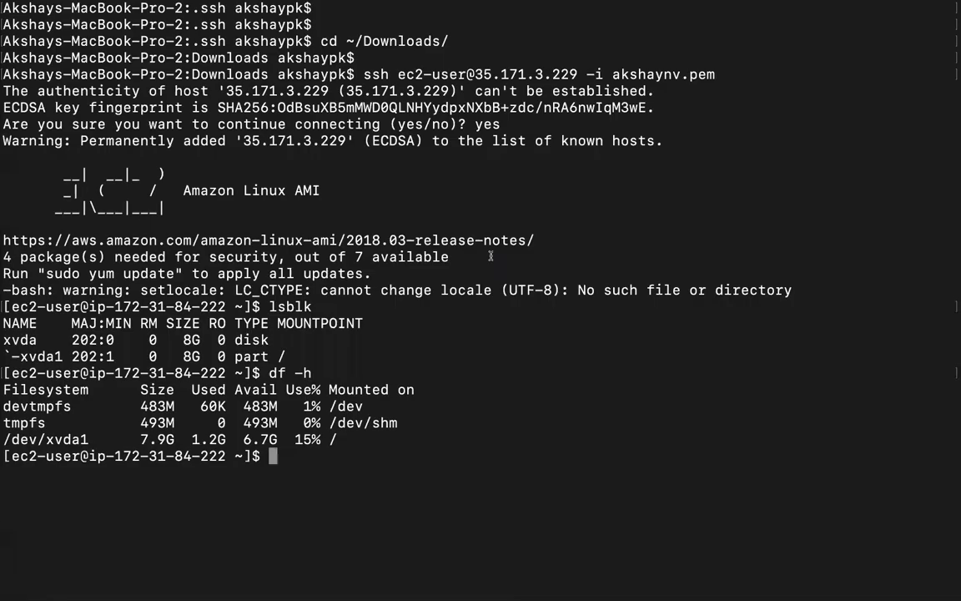
pyautogui.write('lsblk')
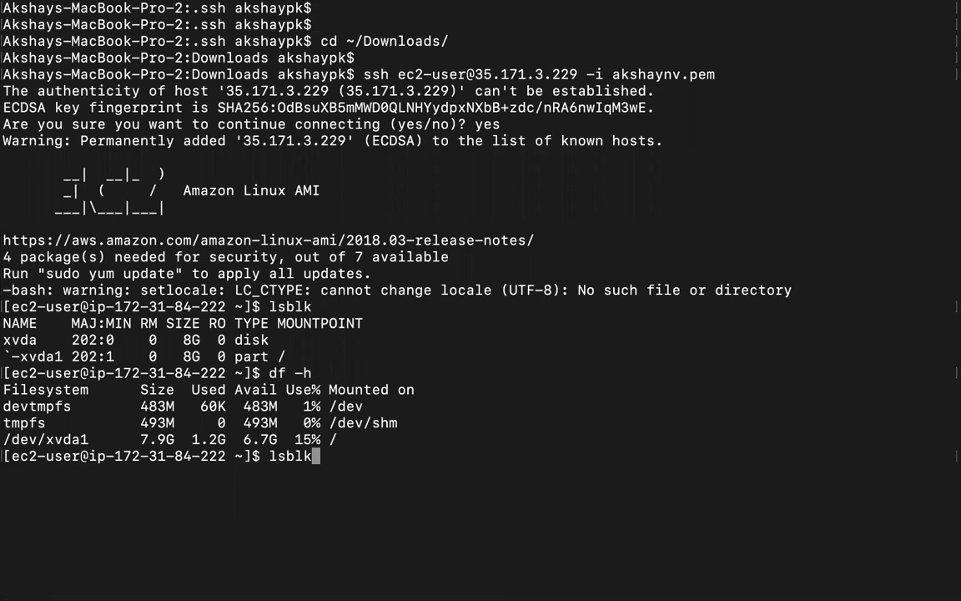
pyautogui.press('Return')
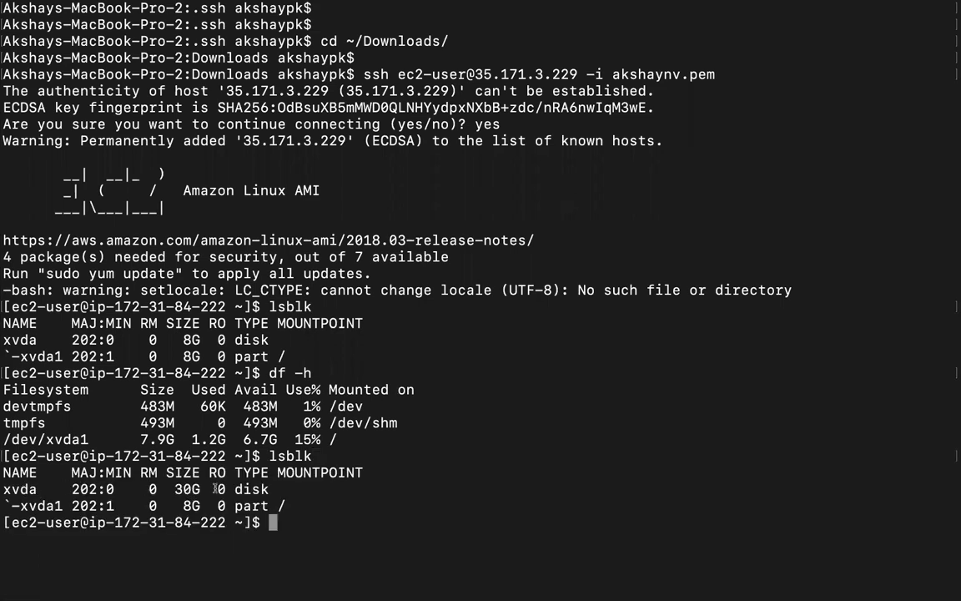
pyautogui.write('df -h')
pyautogui.press('Return')
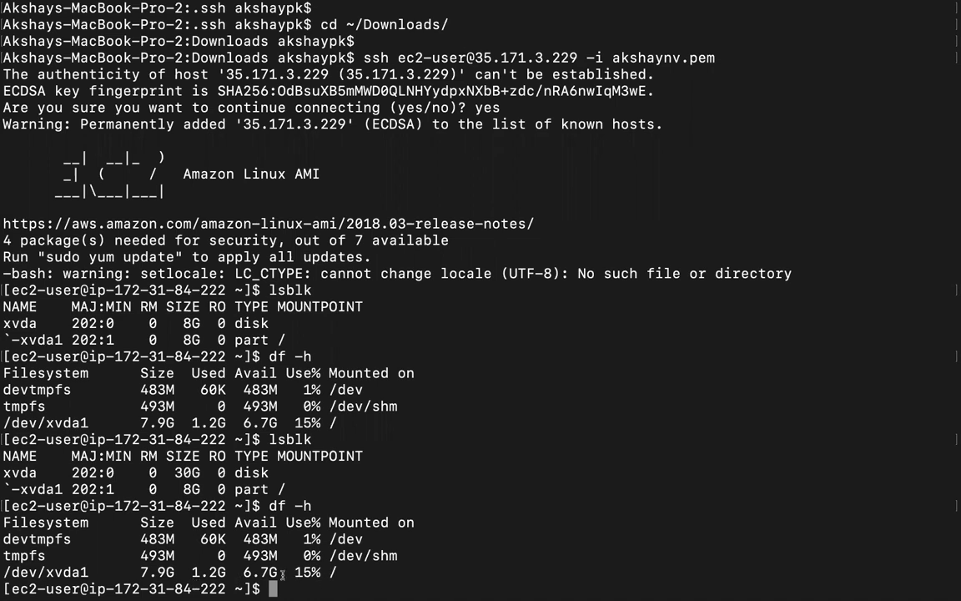
pyautogui.doubleClick(191, 488)
pyautogui.moveTo(173, 472); pyautogui.dragTo(201, 472)
pyautogui.click(196, 486)
# Switch back to the AWS console in the browser and open the EC2 instances list
pyautogui.hotkey('ctrl', 'Up')
pyautogui.click(430, 52)
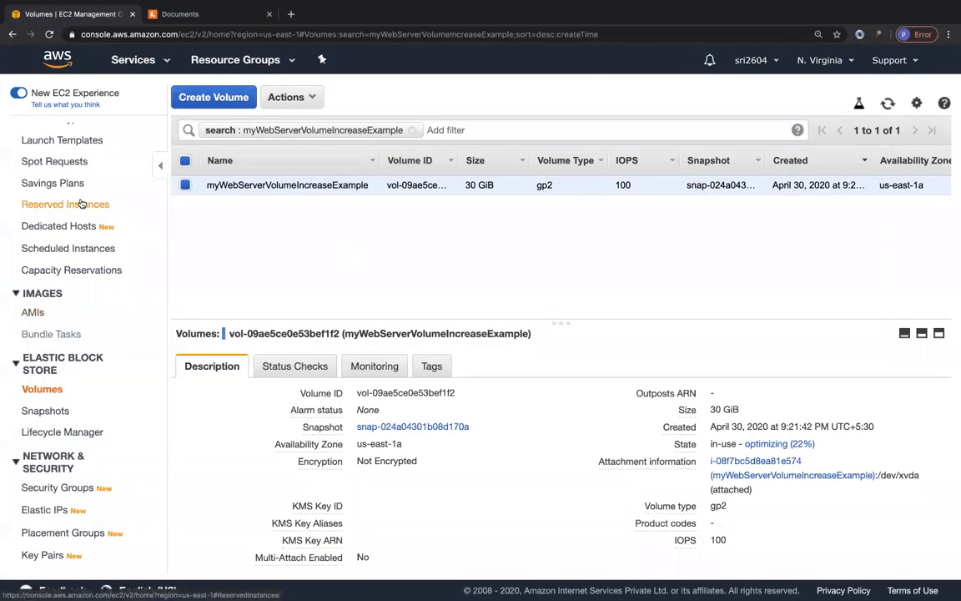
pyautogui.scroll(3, 50, 192)
pyautogui.click(44, 192)
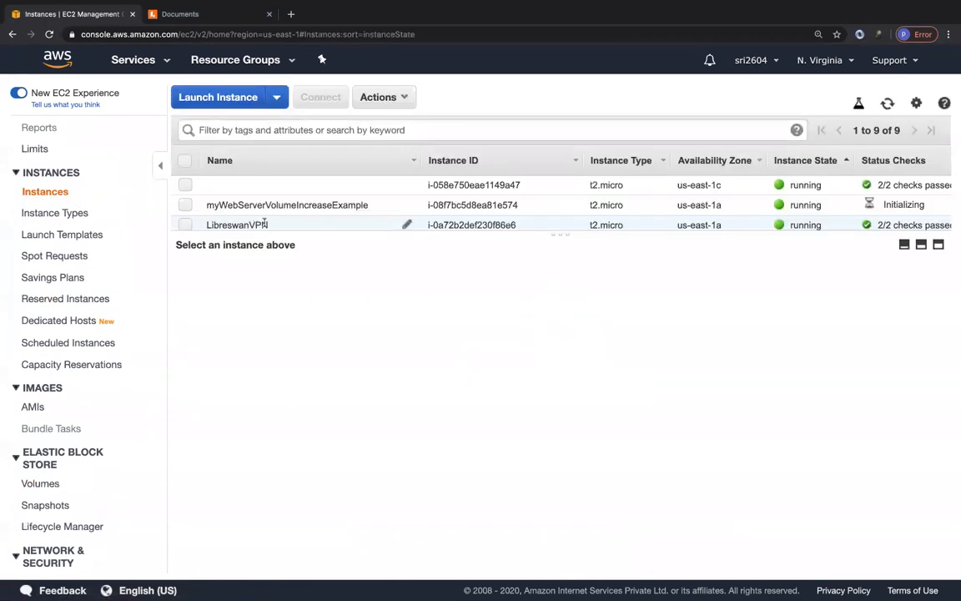
# Reboot the myWebServerVolumeIncreaseExample instance and confirm the reboot
pyautogui.click(185, 205)
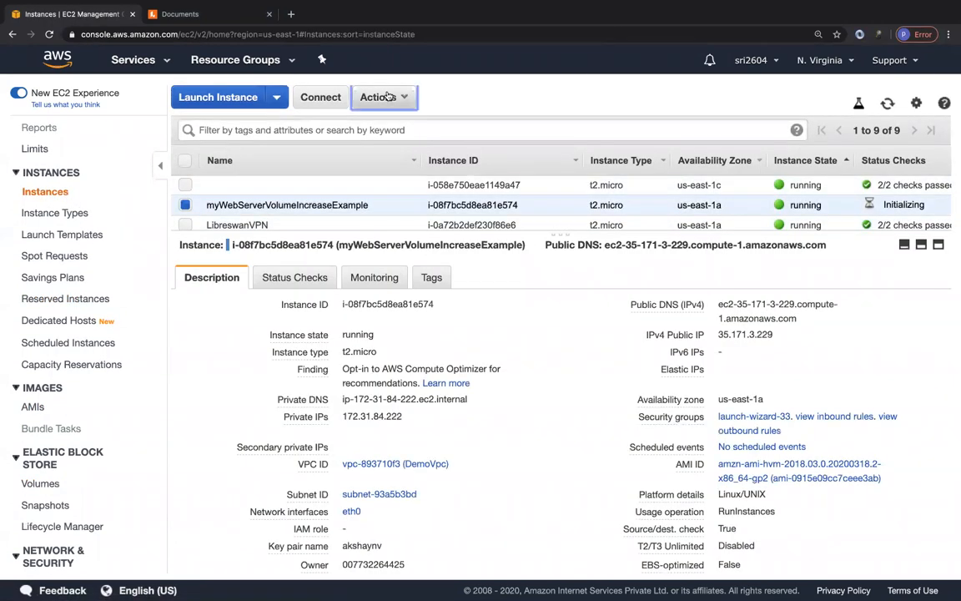
pyautogui.click(376, 96)
pyautogui.moveTo(417, 194)
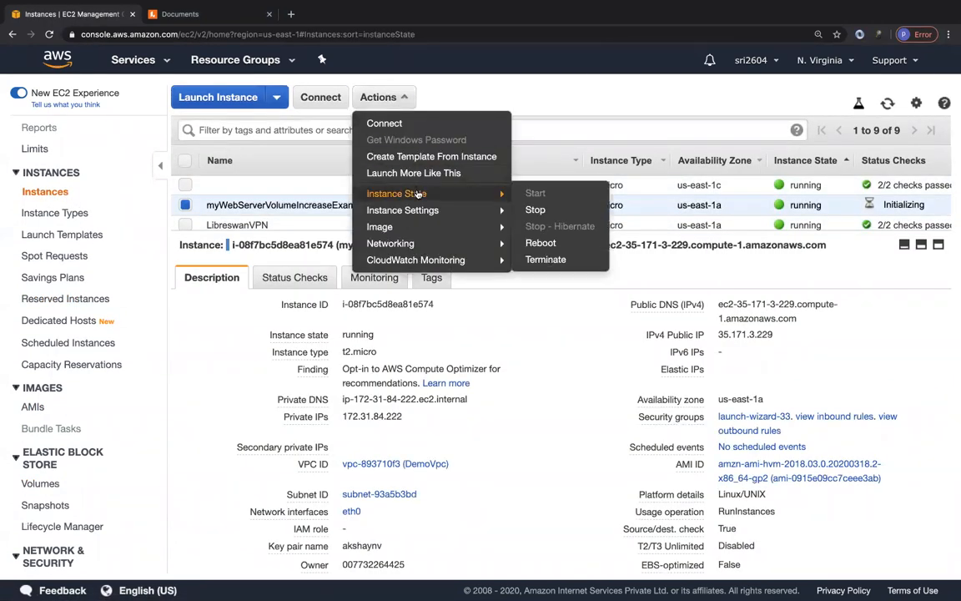
pyautogui.click(540, 243)
pyautogui.click(575, 377)
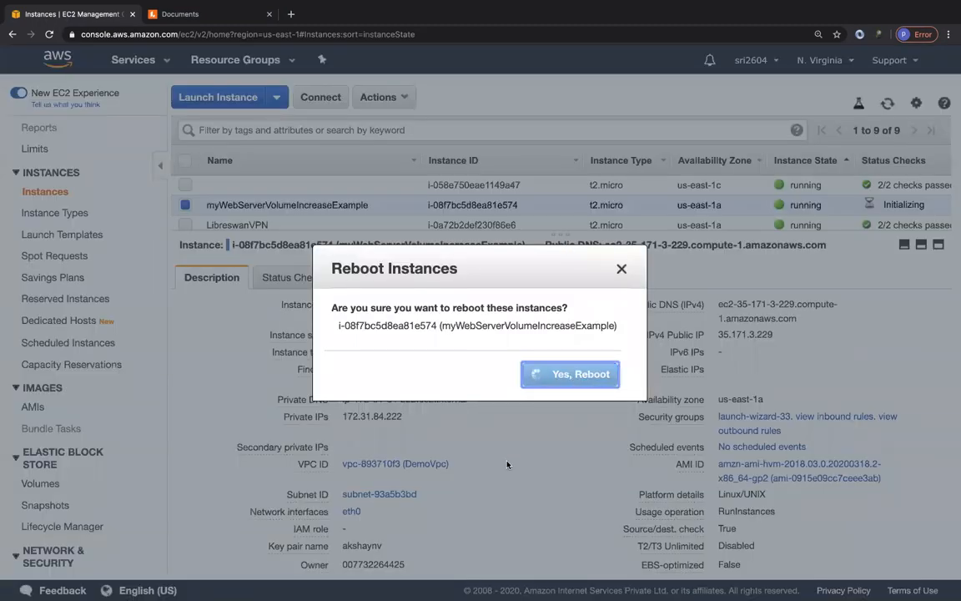
# Check the SSH session in Terminal, return to the AWS console in the browser and refresh the instances list
pyautogui.hotkey('ctrl', 'Up')
pyautogui.click(541, 57)
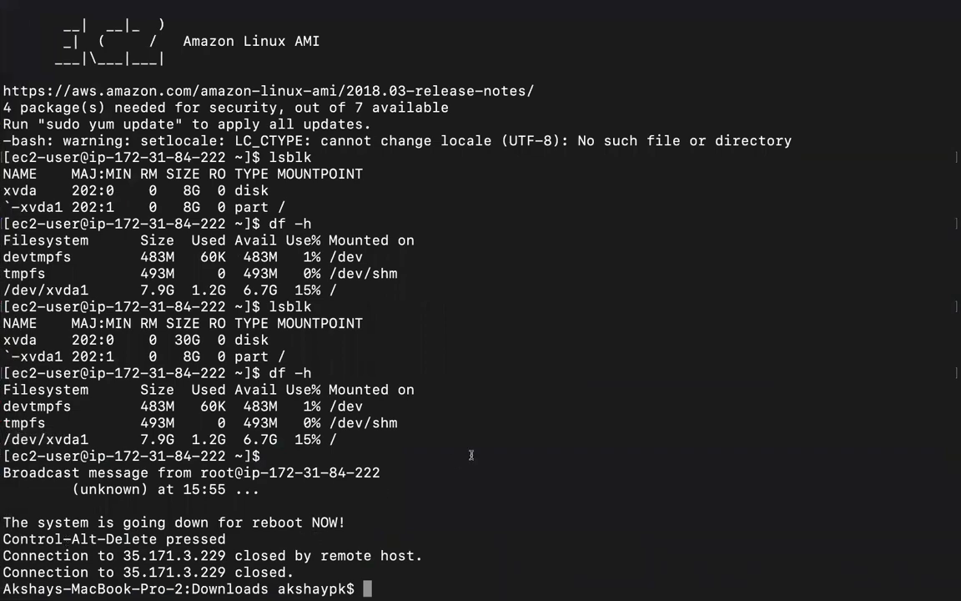
pyautogui.hotkey('ctrl', 'Up')
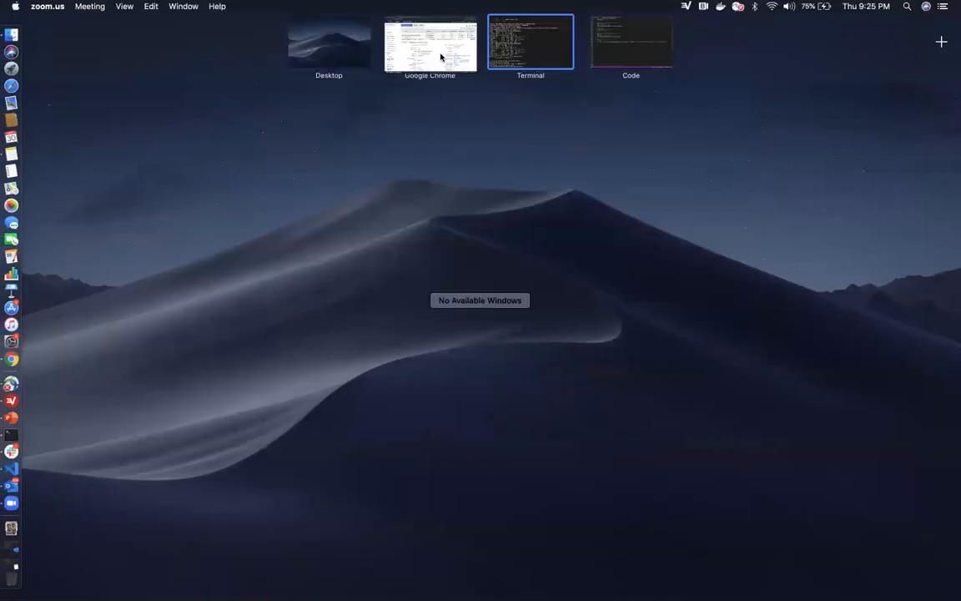
pyautogui.click(442, 54)
pyautogui.click(887, 104)
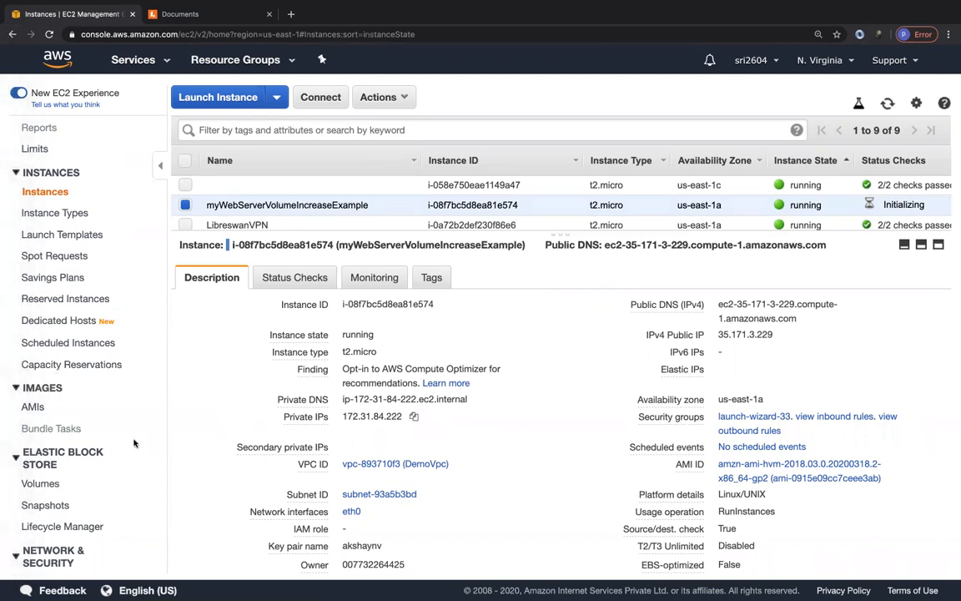
# Check the resized volume's state, reselect the myWebServerVolumeIncreaseExample instance and refresh its status checks
pyautogui.click(35, 484)
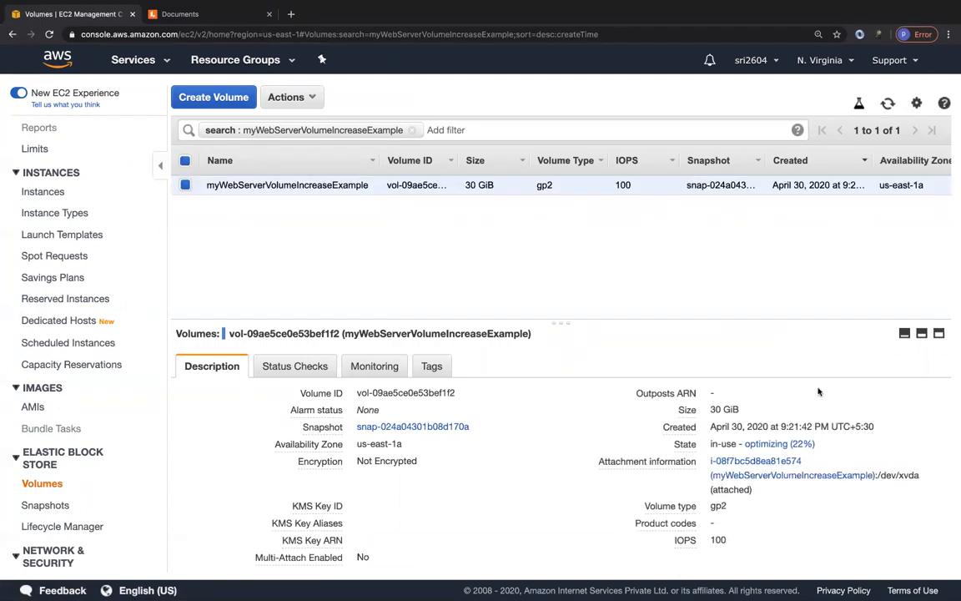
pyautogui.click(43, 192)
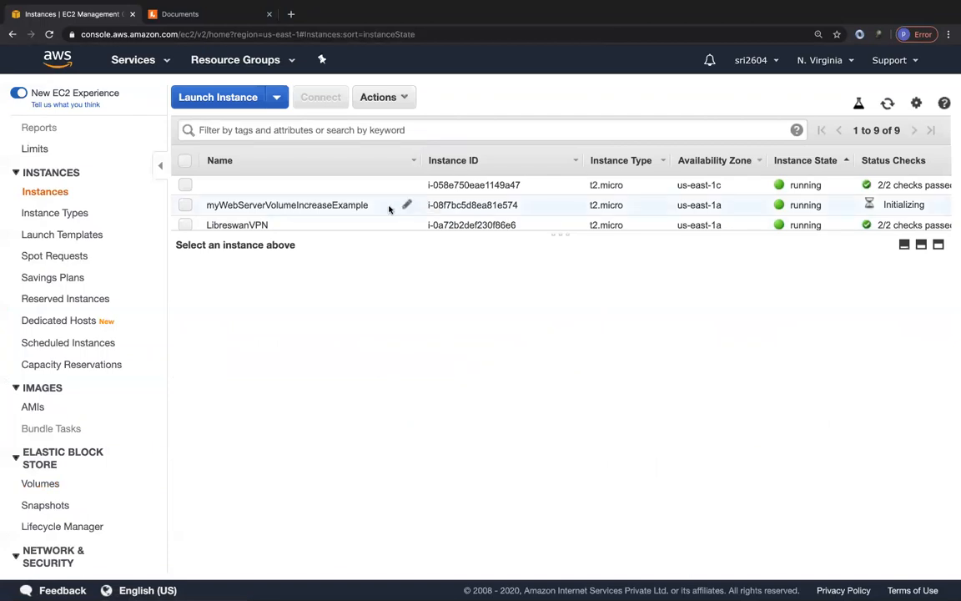
pyautogui.click(389, 208)
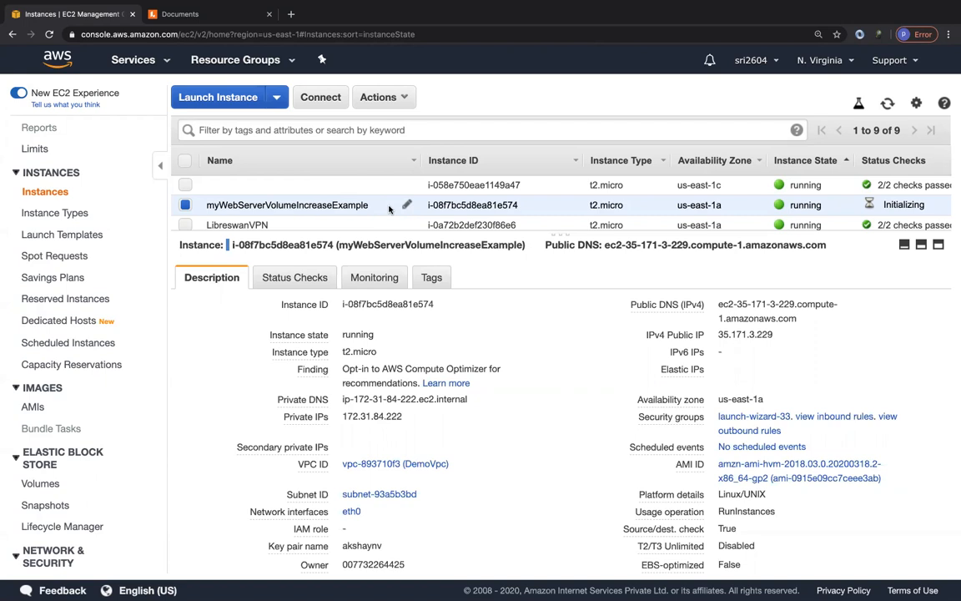
pyautogui.click(888, 103)
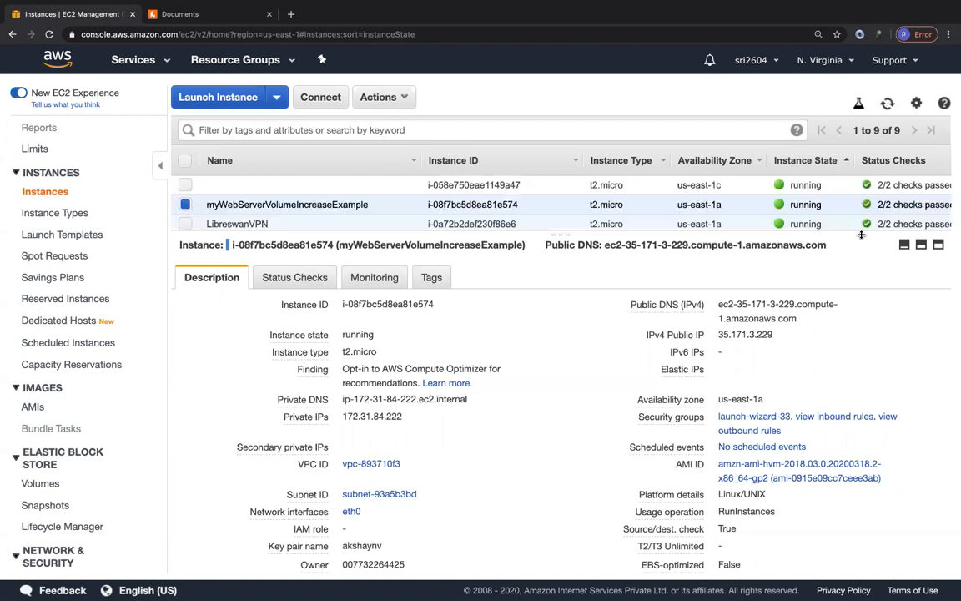
# Copy the instance's IPv4 public IP and reconnect from Terminal over SSH as ec2-user at 35.171.3.229 with the .pem key file
pyautogui.click(784, 333)
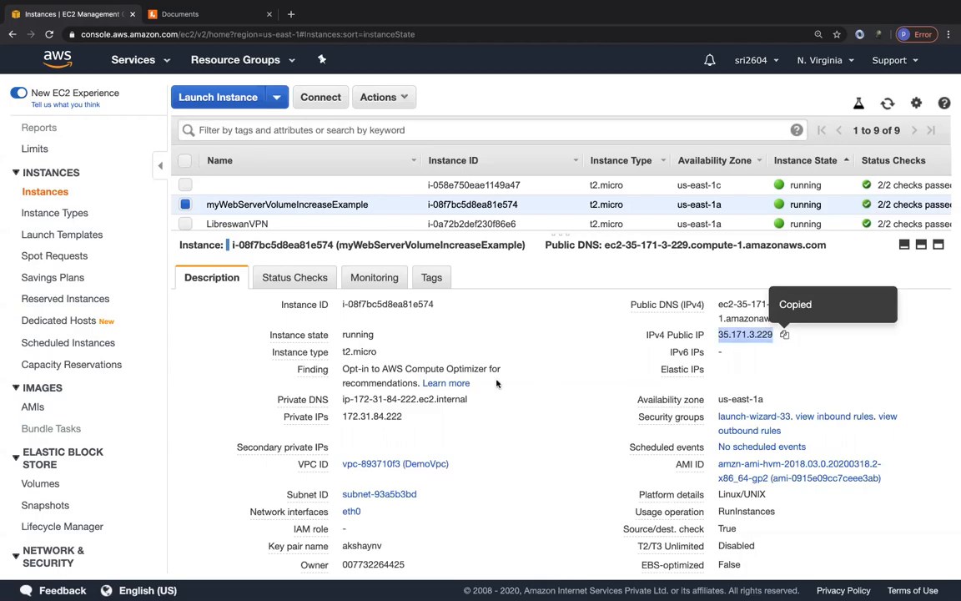
pyautogui.hotkey('ctrl', 'Up')
pyautogui.click(519, 65)
pyautogui.press('Up')
pyautogui.press('Return')
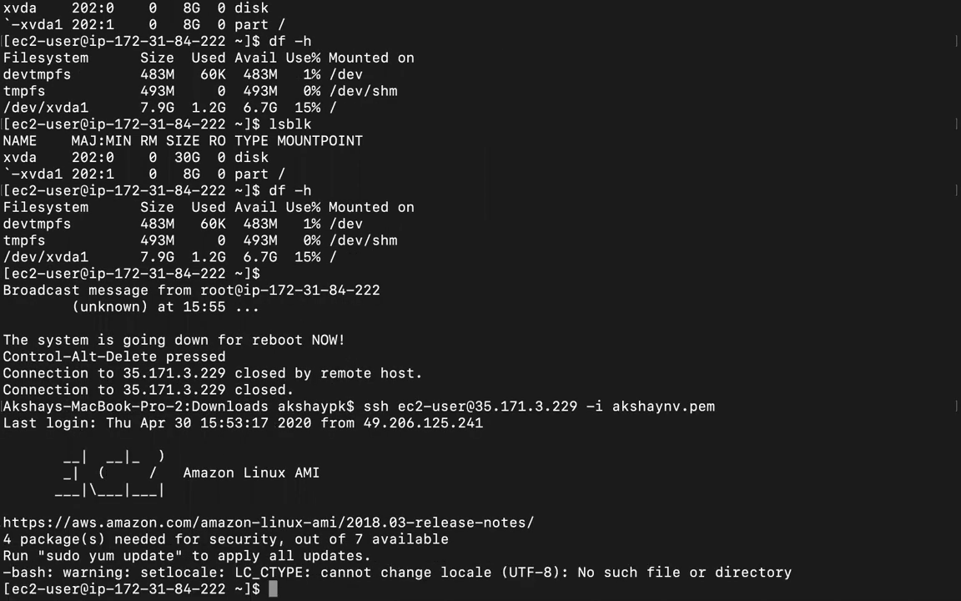
# Run lsblk on the instance and compare the xvda1 partition size with the value from before the reboot
pyautogui.write('lsblk')
pyautogui.press('Return')
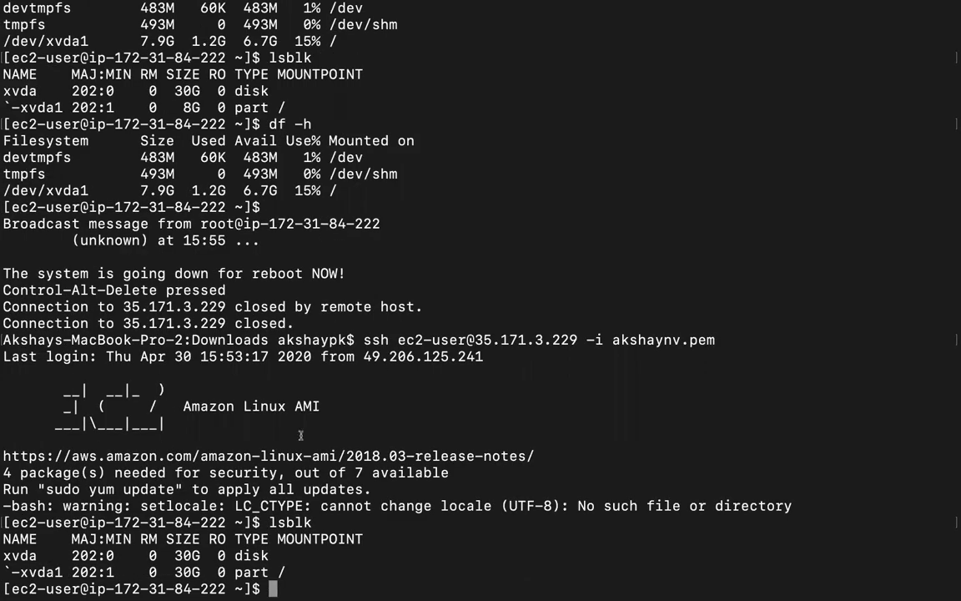
pyautogui.moveTo(186, 572); pyautogui.dragTo(197, 572)
pyautogui.click(189, 107)
pyautogui.moveTo(184, 107); pyautogui.dragTo(201, 107)
# Run df -h and compare the size of the /dev/xvda1 file system with its size before the reboot
pyautogui.write('df -h')
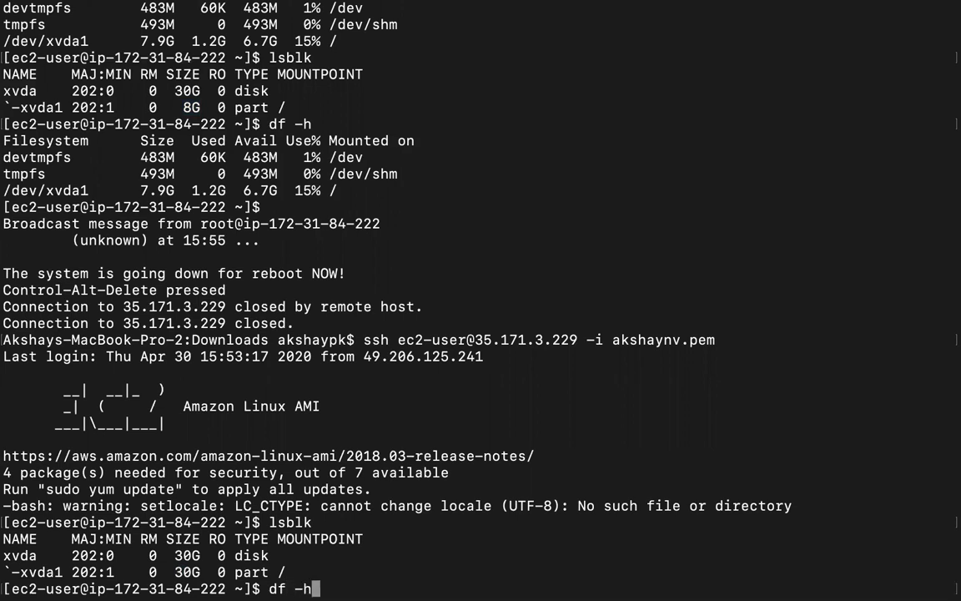
pyautogui.press('Return')
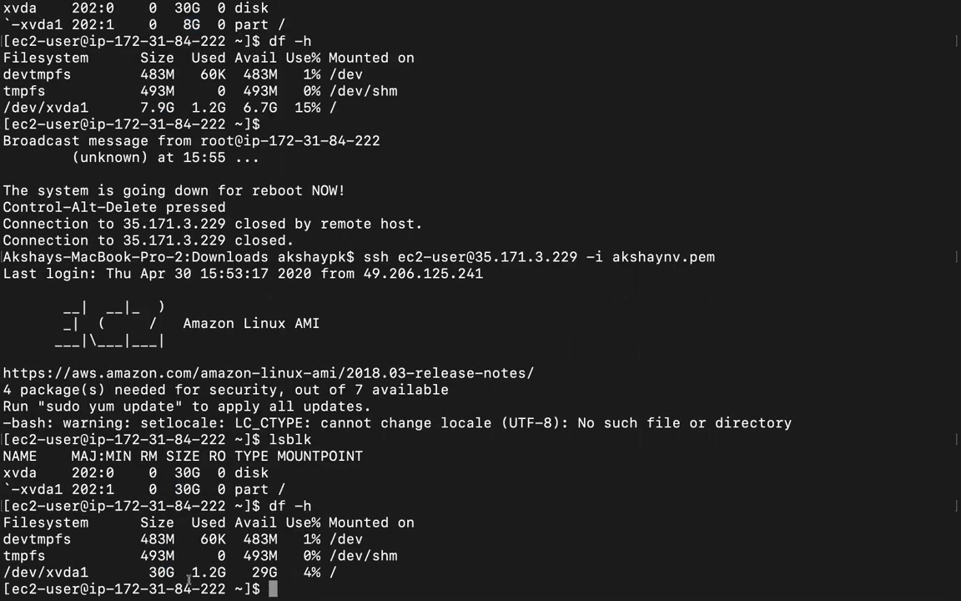
pyautogui.moveTo(145, 572); pyautogui.dragTo(176, 572)
pyautogui.moveTo(138, 110); pyautogui.dragTo(176, 109)
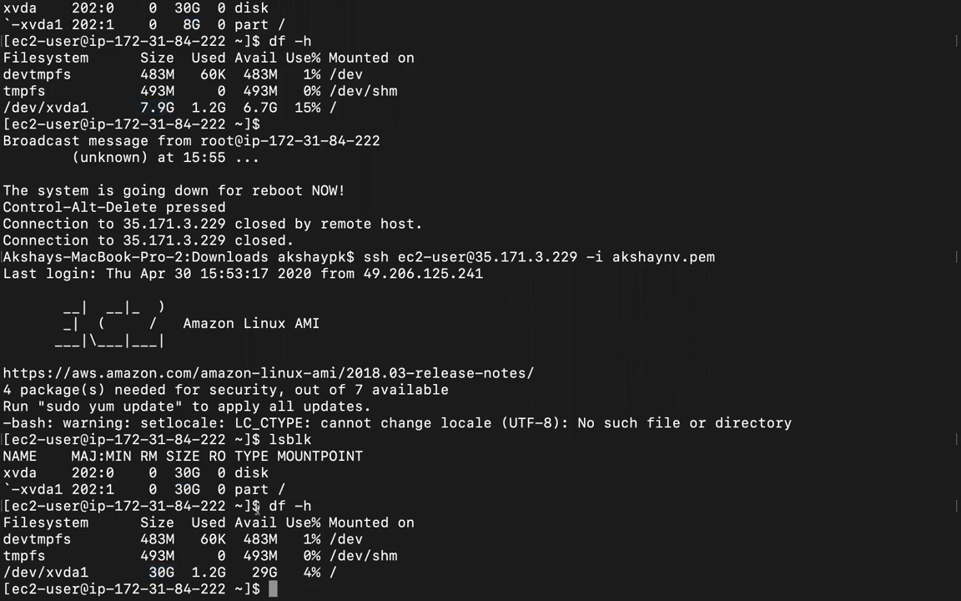